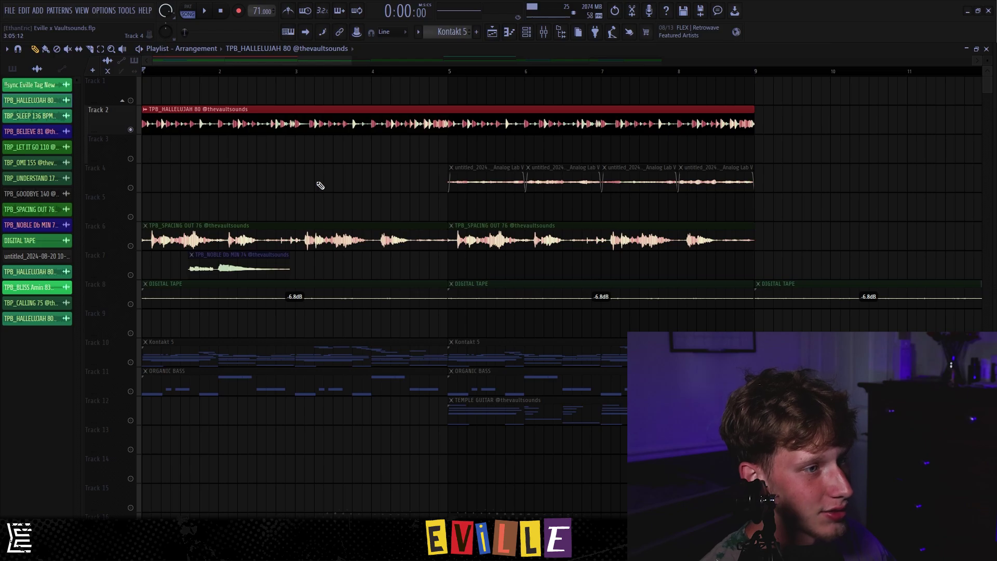
Step: Play the soloed TPB_HALLELUJAH 80 loop and audition the 3 _ 4 RIDER 100 and 2 GIRLS 92 breaks from THE BLUEPRINT's BREAKS folder
{"action": "key", "text": "space"}
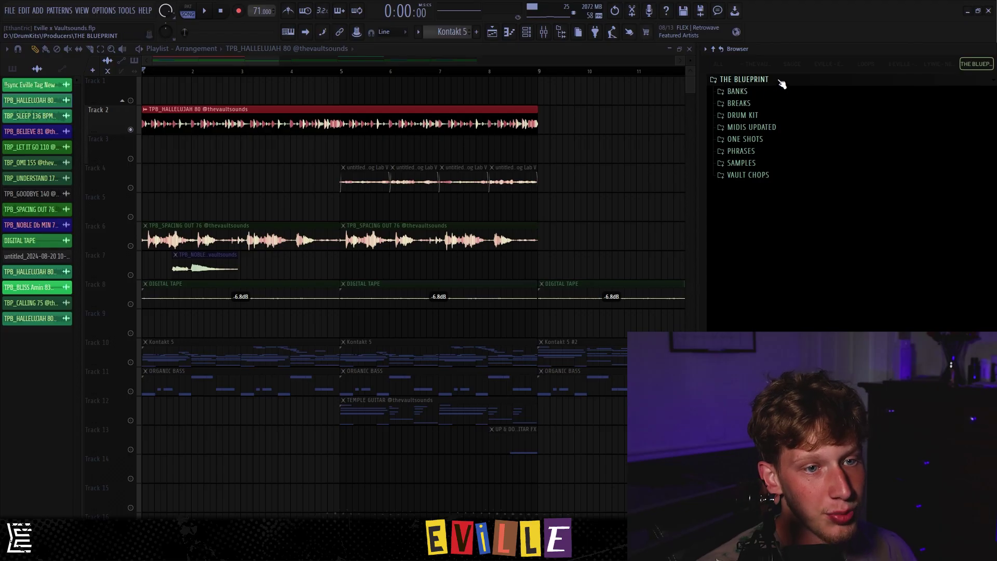
{"action": "left_click", "coordinate": [748, 103]}
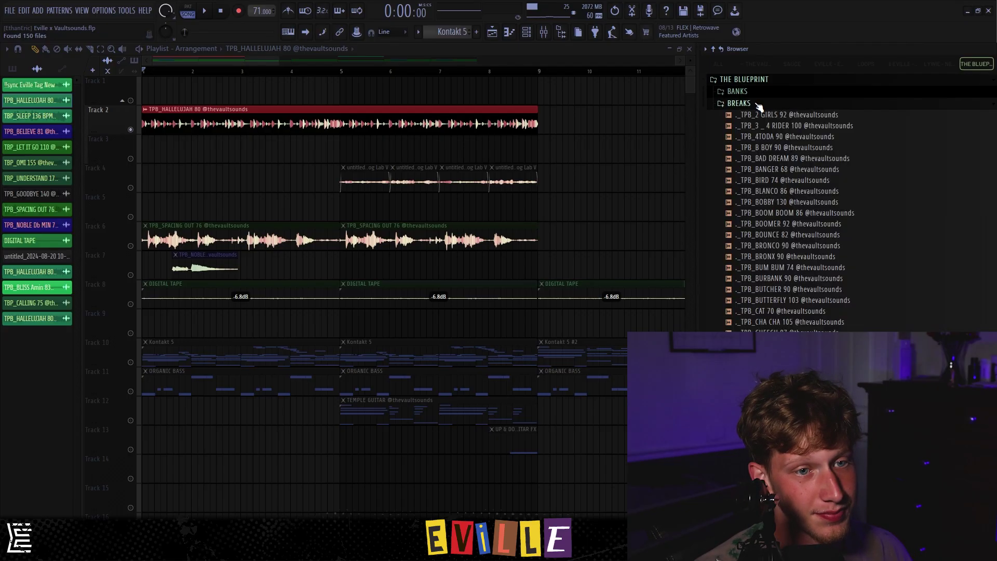
{"action": "scroll", "coordinate": [818, 258], "scroll_direction": "down", "scroll_amount": 5}
{"action": "scroll", "coordinate": [818, 258], "scroll_direction": "down", "scroll_amount": 20}
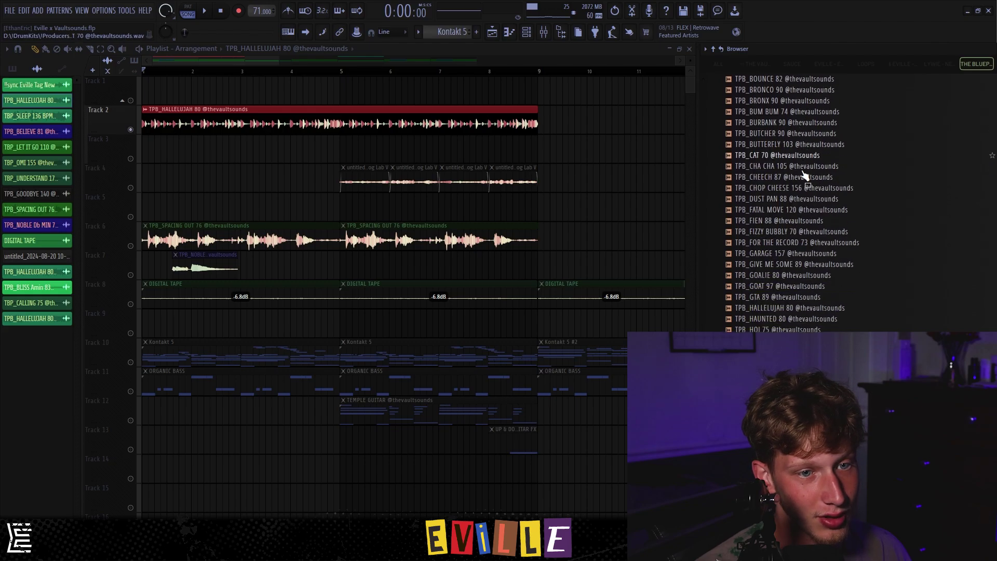
{"action": "scroll", "coordinate": [815, 260], "scroll_direction": "up", "scroll_amount": 20}
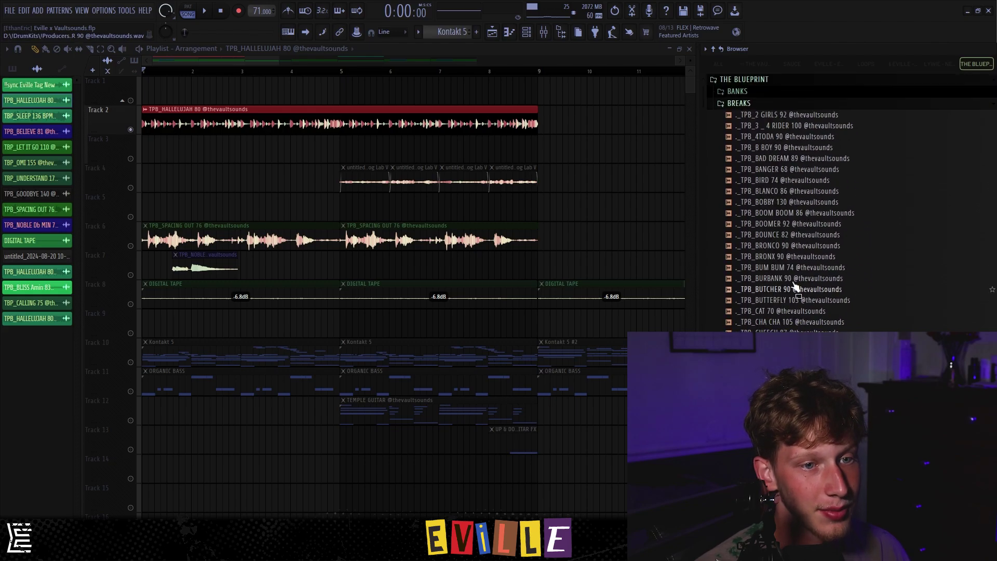
{"action": "left_click", "coordinate": [782, 180]}
{"action": "scroll", "coordinate": [782, 182], "scroll_direction": "up", "scroll_amount": 6}
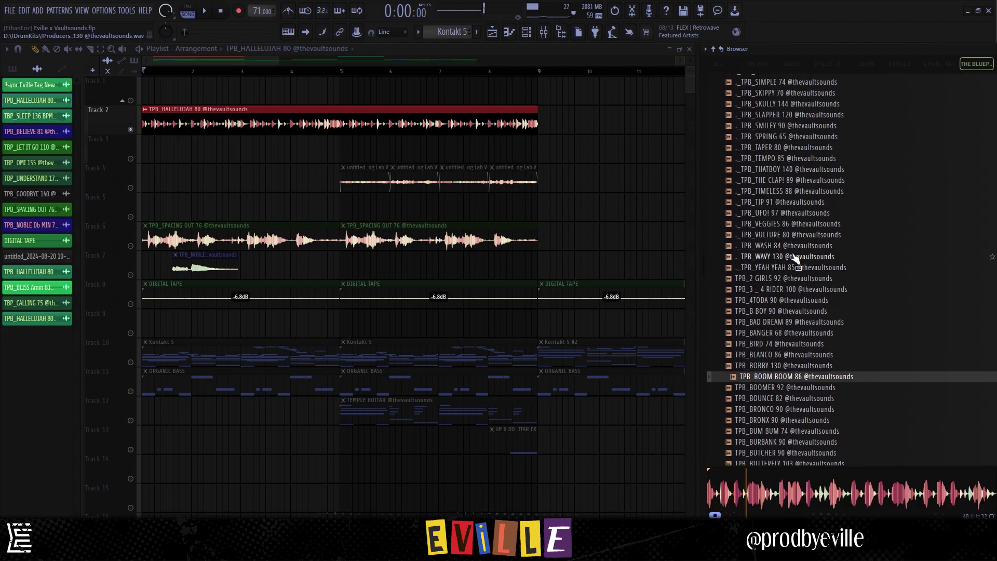
{"action": "left_click", "coordinate": [795, 257]}
{"action": "left_click", "coordinate": [791, 290]}
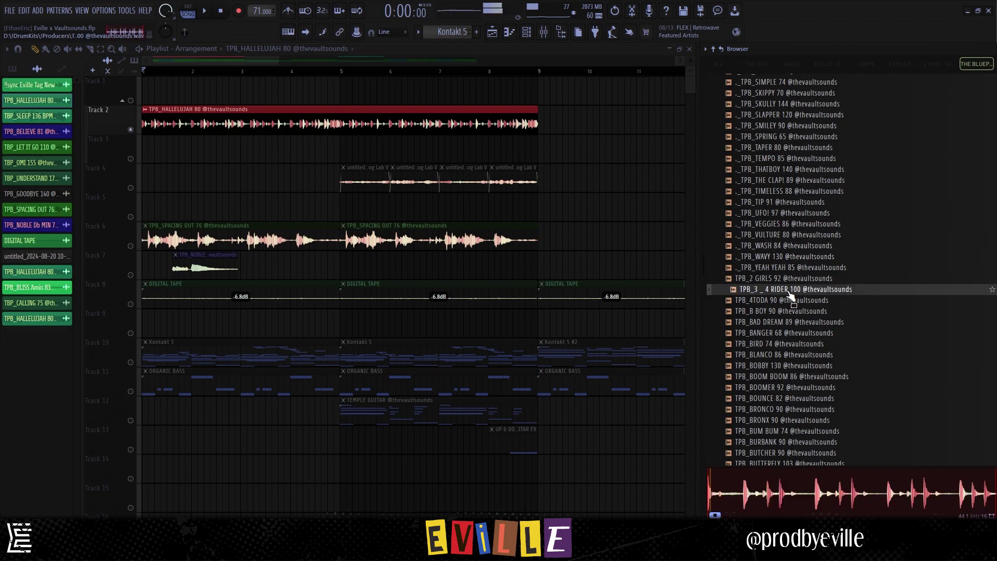
{"action": "left_click", "coordinate": [790, 280]}
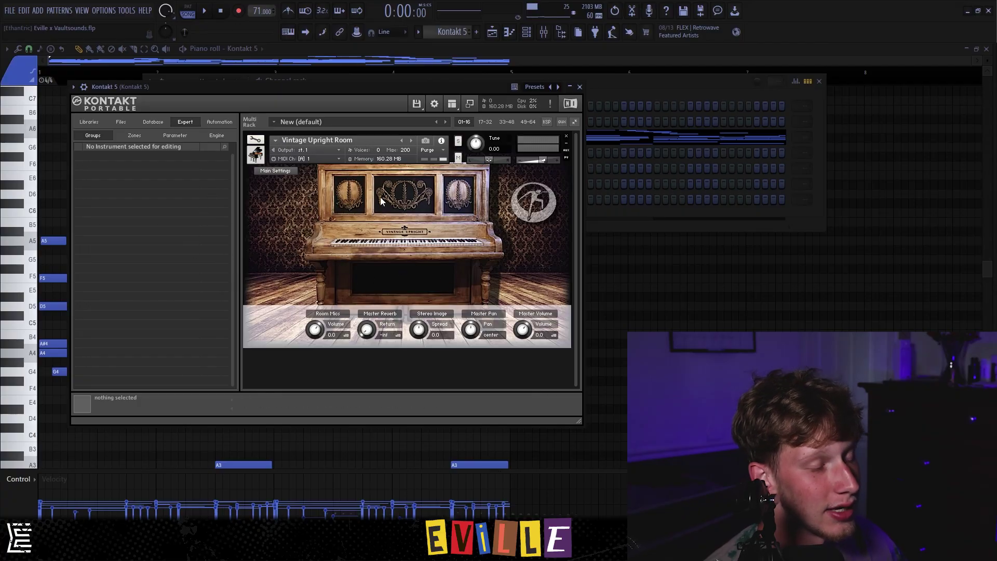
Step: Open the Kontakt 5 piano roll and play back its piano chords and melody
{"action": "left_click", "coordinate": [623, 80]}
{"action": "key", "text": "F7"}
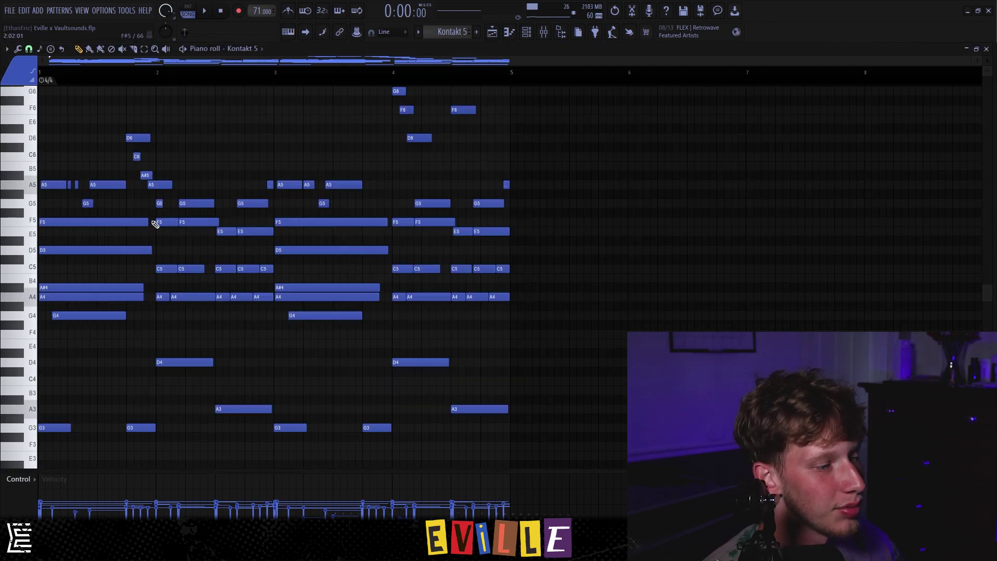
{"action": "key", "text": "l"}
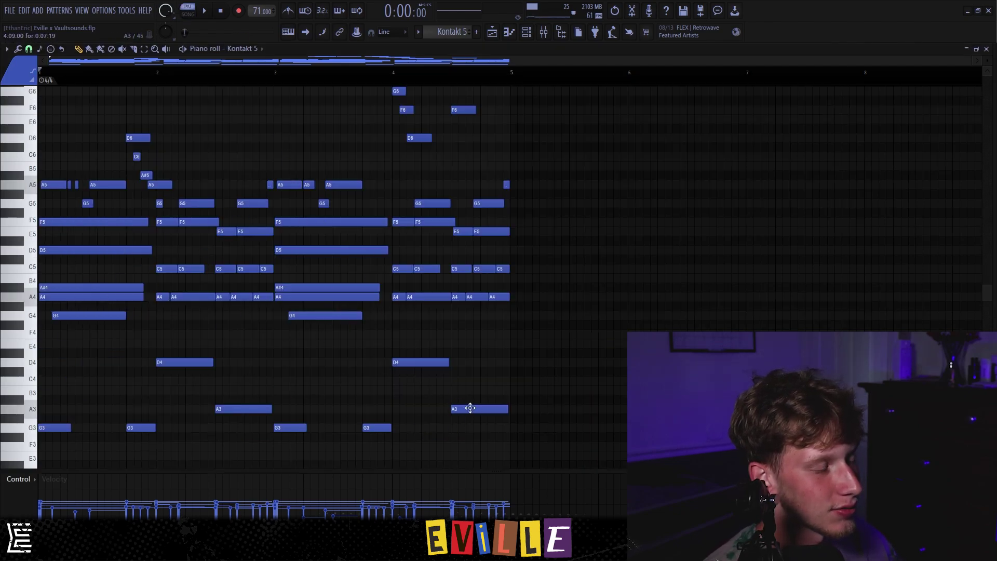
{"action": "key", "text": "space"}
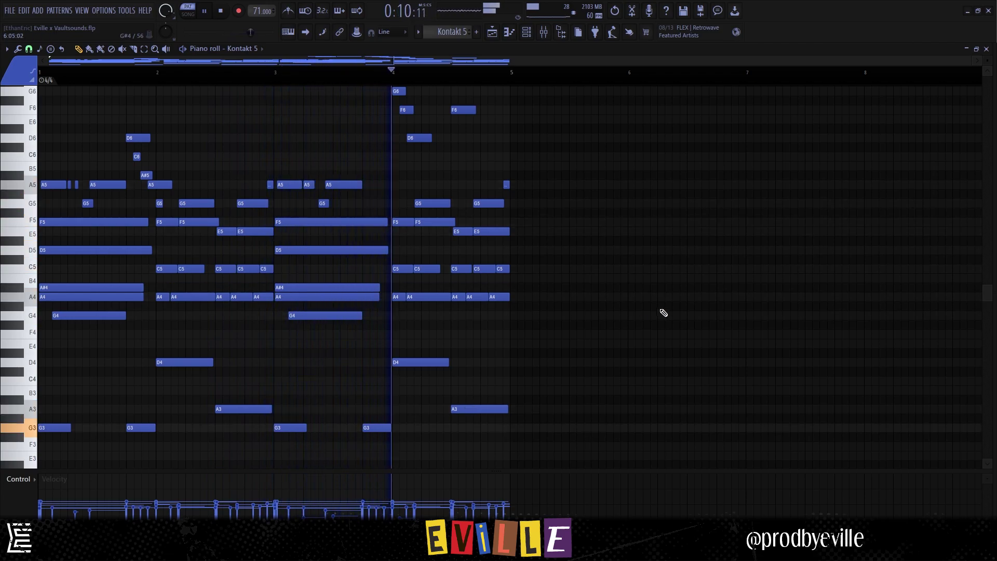
{"action": "left_click_drag", "start_coordinate": [987, 61], "coordinate": [985, 78]}
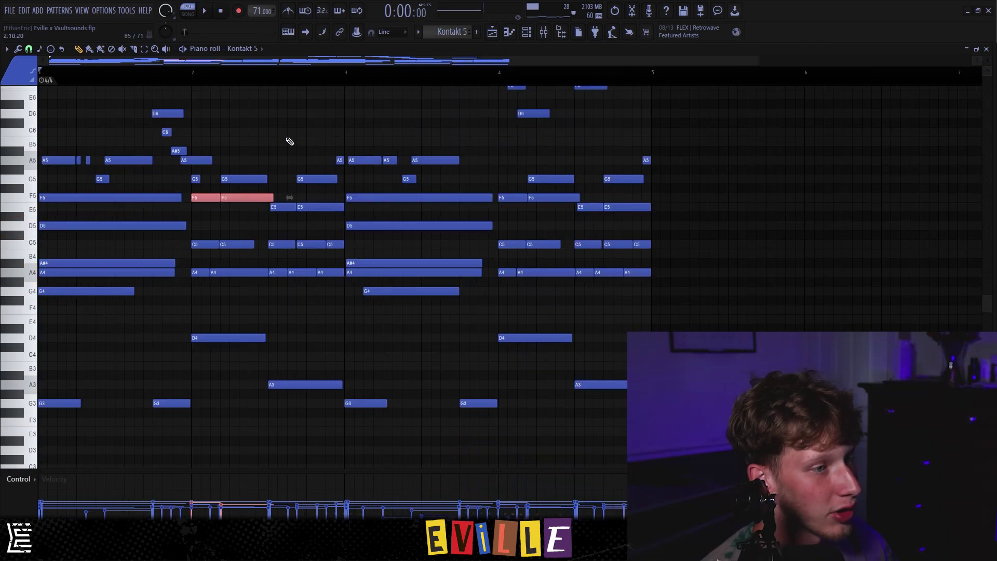
Step: Try removing the A4, F5 and A5 notes from the opening chord in bar 1, and undo the deletions
{"action": "left_click_drag", "start_coordinate": [356, 78], "coordinate": [78, 99]}
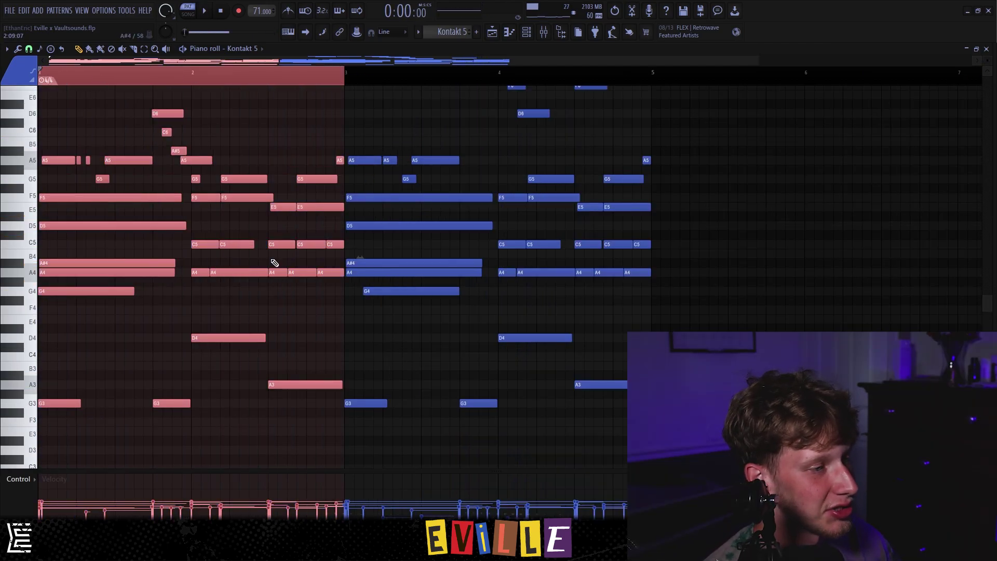
{"action": "scroll", "coordinate": [85, 285], "scroll_direction": "up", "scroll_amount": 4}
{"action": "left_click_drag", "start_coordinate": [73, 281], "coordinate": [73, 316]}
{"action": "right_click", "coordinate": [60, 273]}
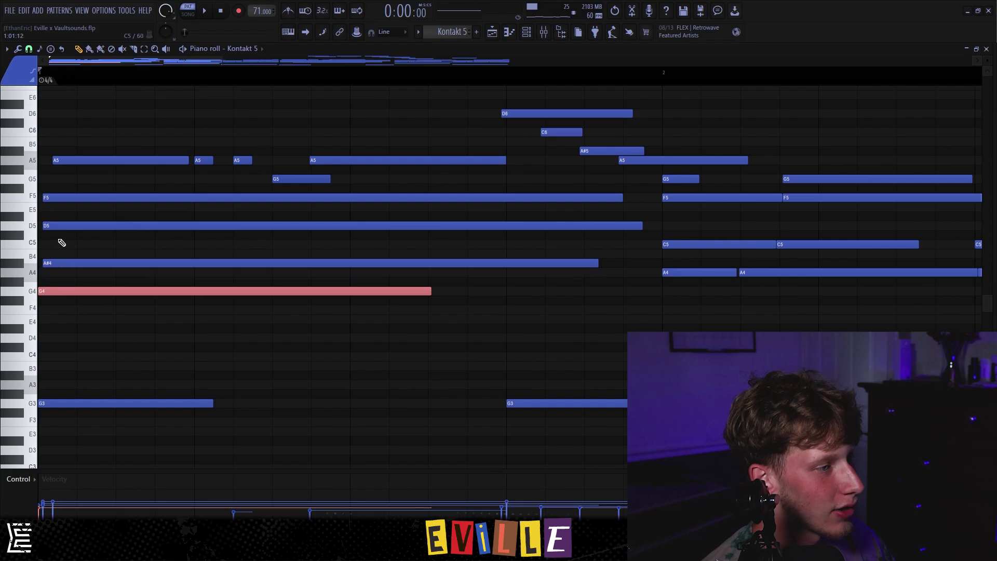
{"action": "right_click", "coordinate": [53, 198]}
{"action": "right_click", "coordinate": [82, 159]}
{"action": "scroll", "coordinate": [36, 297], "scroll_direction": "down", "scroll_amount": 3}
{"action": "scroll", "coordinate": [67, 270], "scroll_direction": "up", "scroll_amount": 3}
{"action": "left_click_drag", "start_coordinate": [66, 187], "coordinate": [57, 369]}
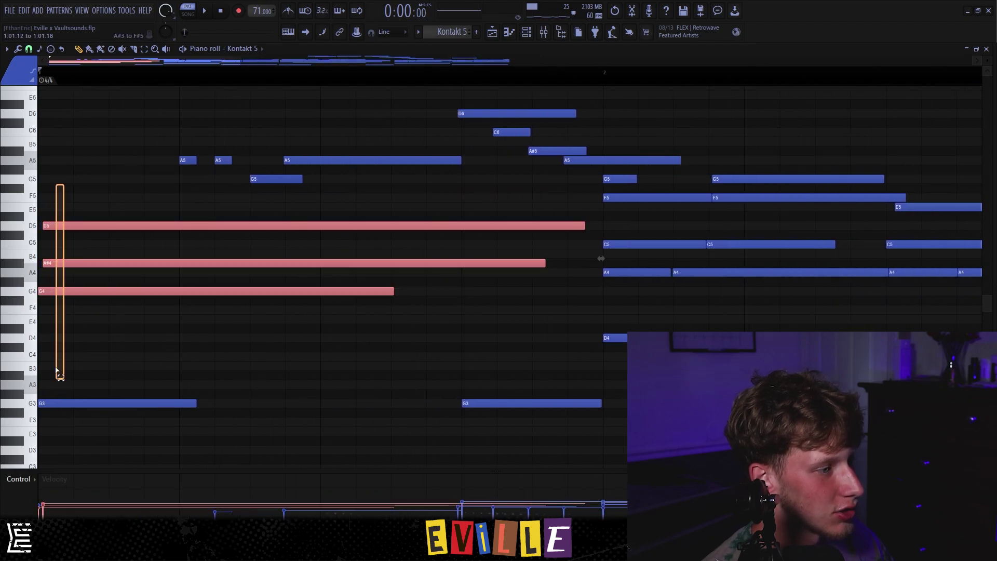
{"action": "key", "text": "ctrl+alt+z"}
{"action": "key", "text": "ctrl+alt+z"}
{"action": "key", "text": "ctrl+alt+z"}
Step: Highlight the chord notes of the first bar and all notes of the second bar to examine the piano progression
{"action": "left_click_drag", "start_coordinate": [66, 272], "coordinate": [117, 275]}
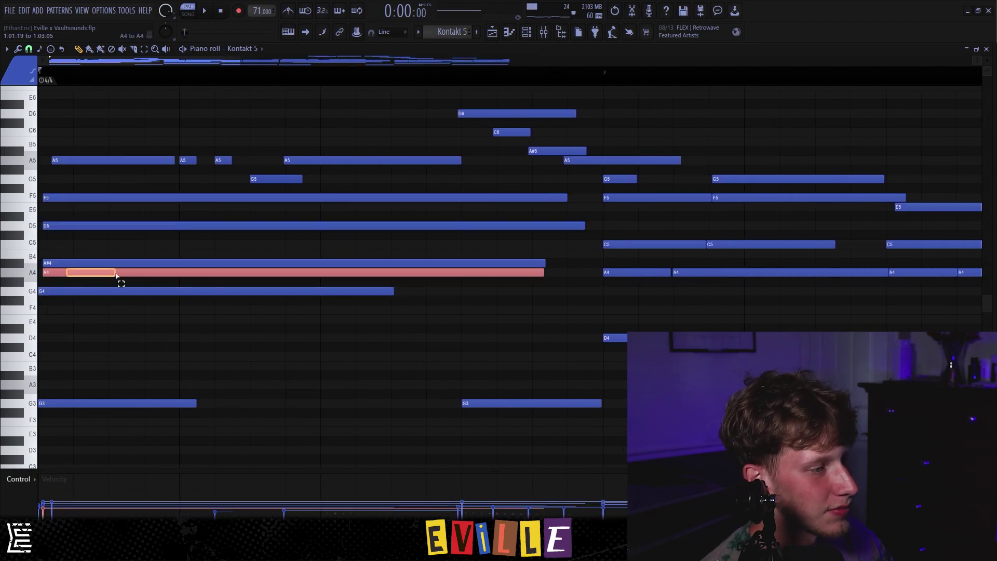
{"action": "left_click_drag", "start_coordinate": [60, 207], "coordinate": [130, 122]}
{"action": "right_click", "coordinate": [116, 409]}
{"action": "scroll", "coordinate": [117, 409], "scroll_direction": "down", "scroll_amount": 3}
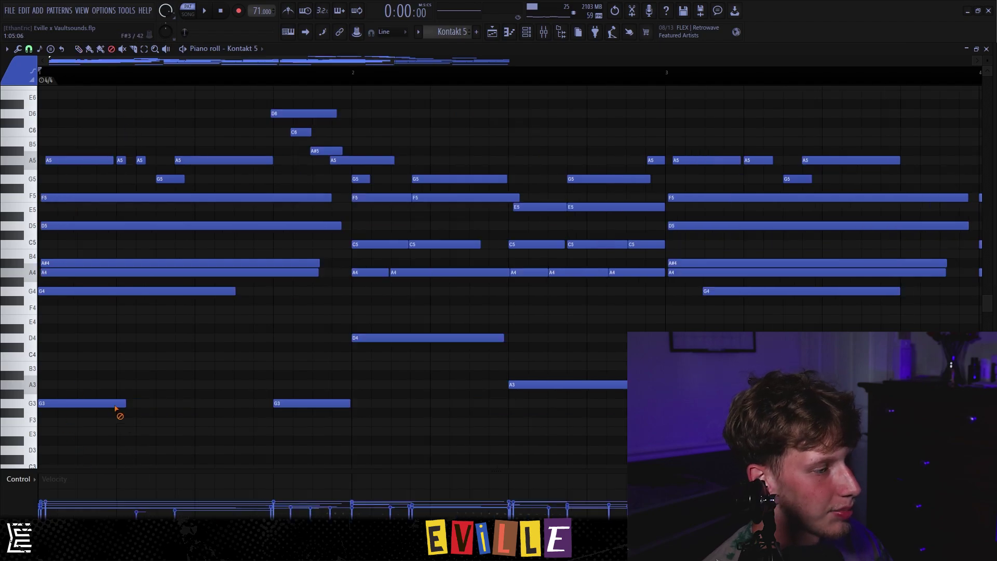
{"action": "left_click_drag", "start_coordinate": [61, 416], "coordinate": [267, 190]}
{"action": "scroll", "coordinate": [207, 343], "scroll_direction": "up", "scroll_amount": 2}
{"action": "left_click_drag", "start_coordinate": [223, 267], "coordinate": [206, 322]}
{"action": "scroll", "coordinate": [206, 321], "scroll_direction": "down", "scroll_amount": 2}
{"action": "left_click_drag", "start_coordinate": [251, 73], "coordinate": [465, 75]}
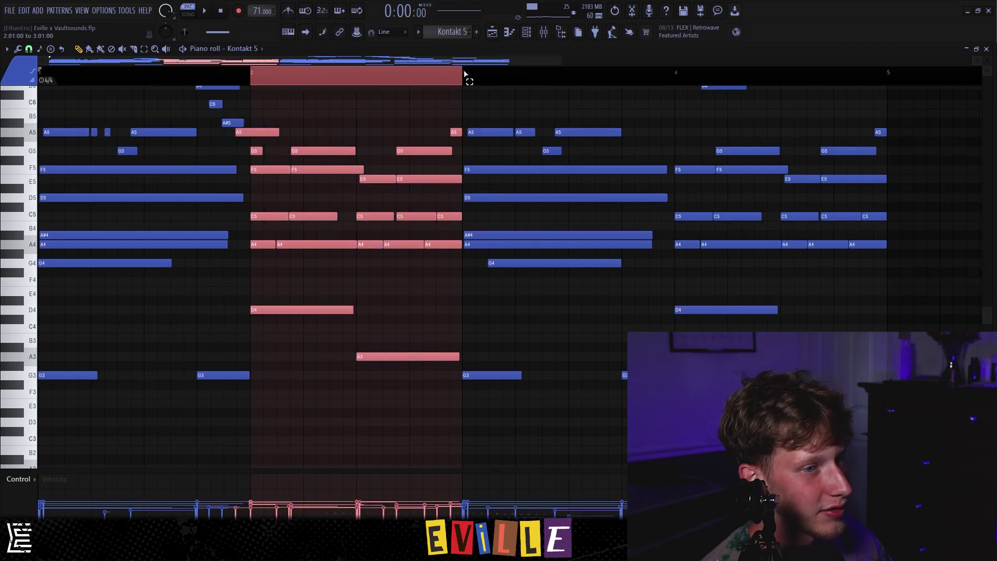
Step: Try duplicating the first two bars of piano notes into bars 3 and 4
{"action": "scroll", "coordinate": [458, 78], "scroll_direction": "down", "scroll_amount": 2}
{"action": "left_click_drag", "start_coordinate": [274, 77], "coordinate": [39, 77]}
{"action": "key", "text": "ctrl+b"}
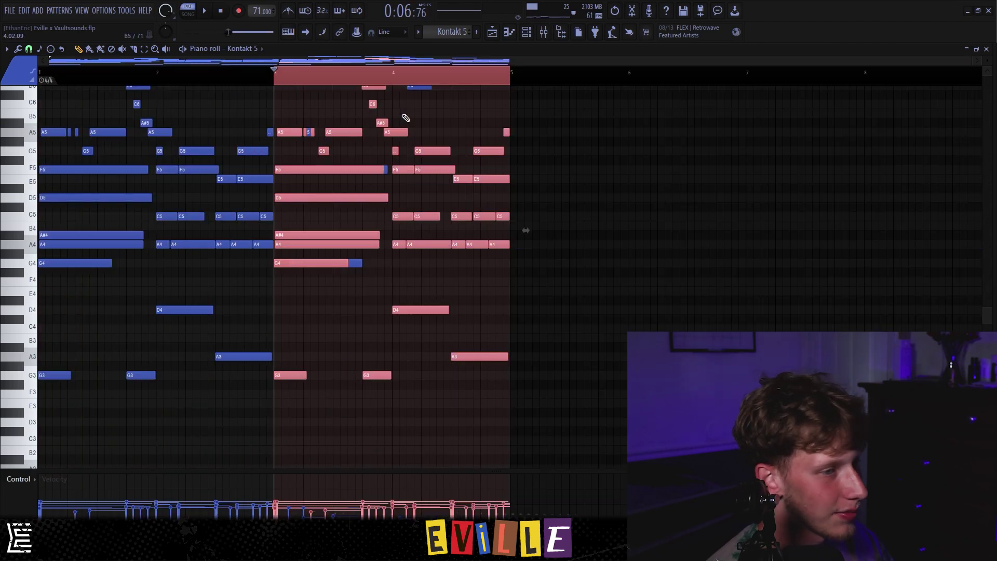
Step: Highlight the descending melody run from D6 to G5 that leads from the first bar into the second
{"action": "left_click_drag", "start_coordinate": [254, 147], "coordinate": [486, 275]}
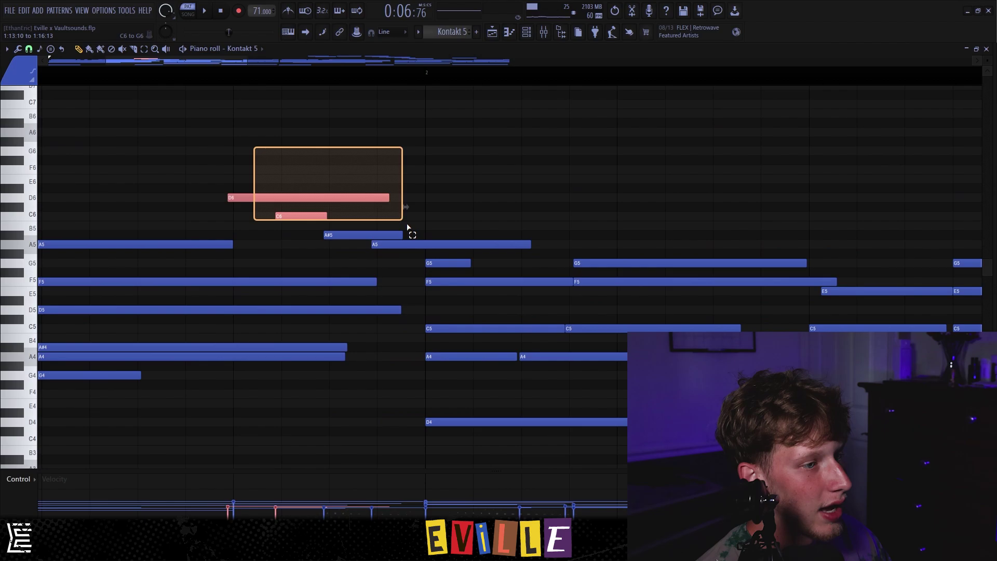
{"action": "left_click_drag", "start_coordinate": [292, 147], "coordinate": [461, 266]}
{"action": "scroll", "coordinate": [415, 207], "scroll_direction": "down", "scroll_amount": 2}
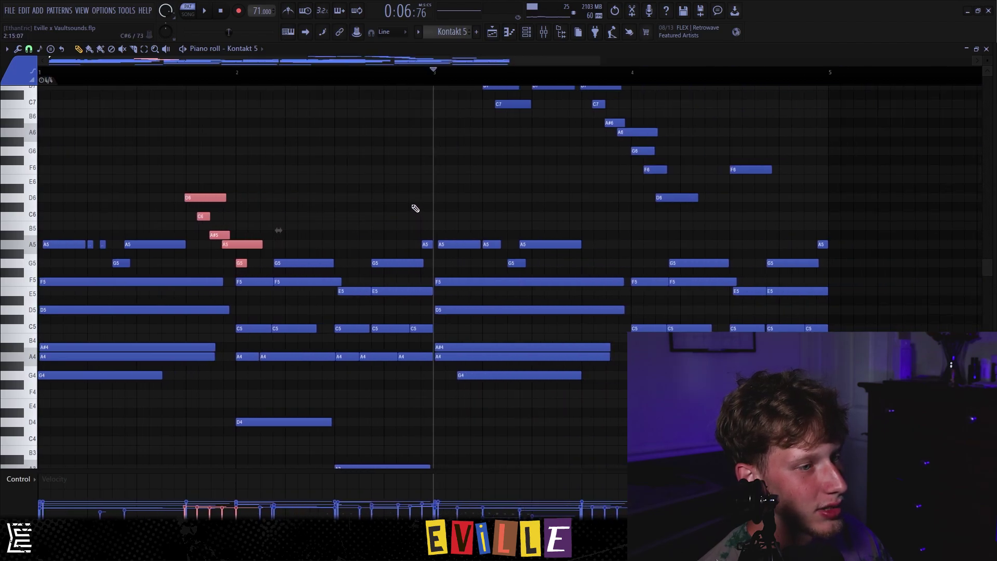
{"action": "left_click", "coordinate": [414, 208]}
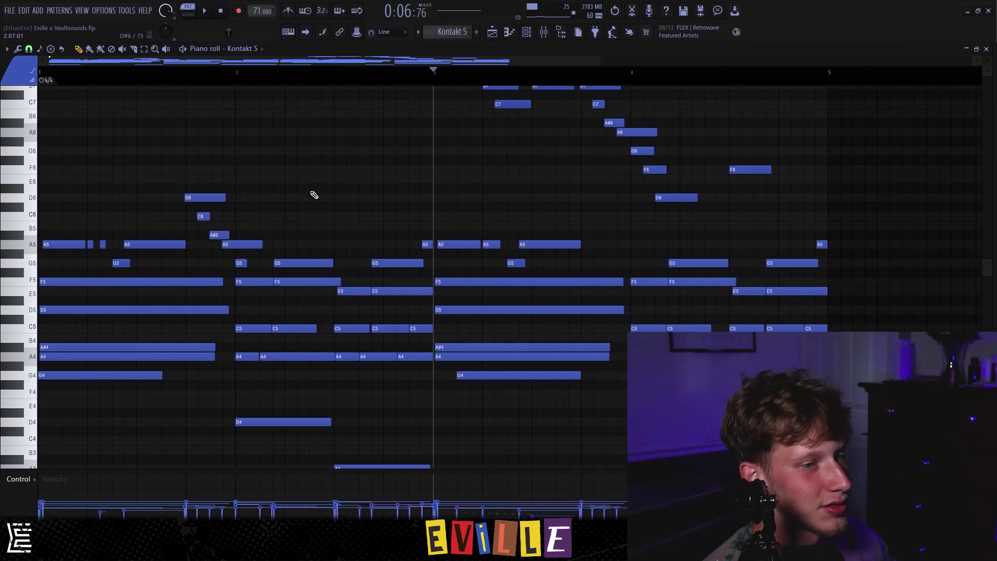
Step: Highlight the high melody notes between D7 and D6 in bars 3 and 4
{"action": "scroll", "coordinate": [275, 151], "scroll_direction": "right", "scroll_amount": 3}
{"action": "scroll", "coordinate": [316, 127], "scroll_direction": "up", "scroll_amount": 1}
{"action": "scroll", "coordinate": [323, 133], "scroll_direction": "up", "scroll_amount": 3}
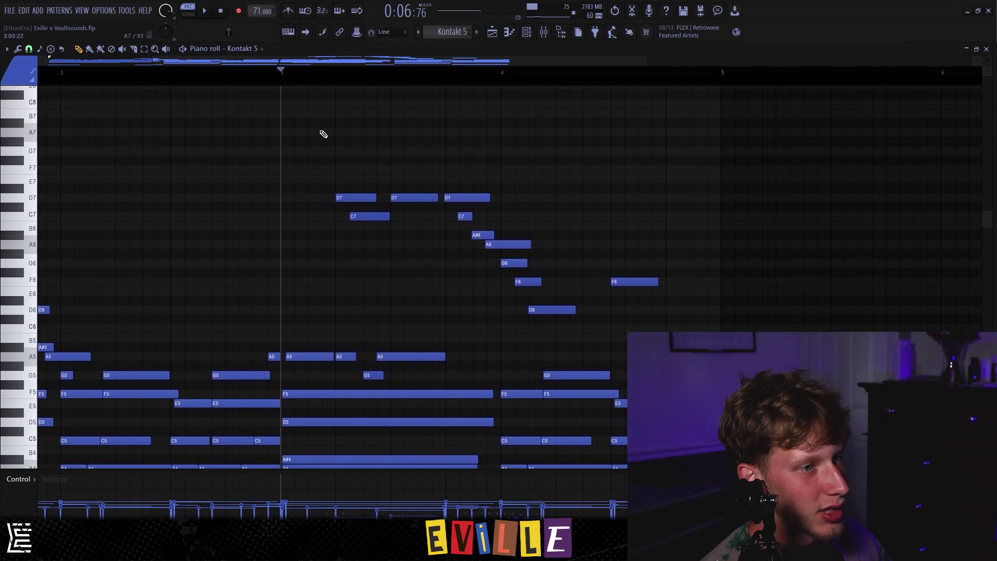
{"action": "left_click_drag", "start_coordinate": [318, 128], "coordinate": [698, 330]}
{"action": "left_click", "coordinate": [363, 103]}
{"action": "left_click_drag", "start_coordinate": [328, 129], "coordinate": [679, 319]}
{"action": "left_click", "coordinate": [531, 222]}
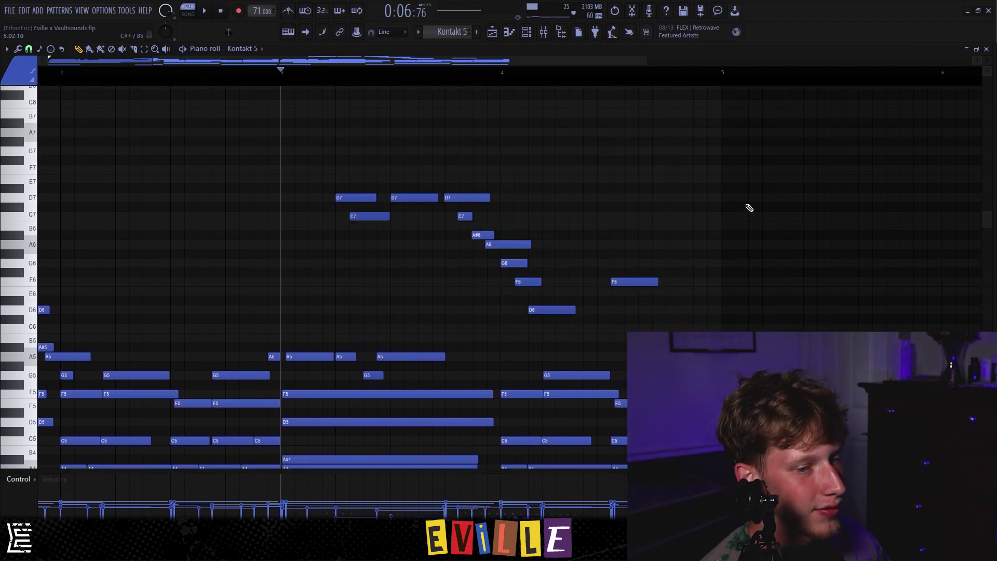
Step: Highlight the chord notes in the second bar to examine the chord voicings and their rhythm
{"action": "scroll", "coordinate": [135, 265], "scroll_direction": "down", "scroll_amount": 6}
{"action": "scroll", "coordinate": [136, 265], "scroll_direction": "left", "scroll_amount": 2}
{"action": "scroll", "coordinate": [127, 270], "scroll_direction": "up", "scroll_amount": 2}
{"action": "left_click_drag", "start_coordinate": [127, 266], "coordinate": [223, 178]}
{"action": "left_click", "coordinate": [223, 178]}
{"action": "scroll", "coordinate": [152, 193], "scroll_direction": "up", "scroll_amount": 2}
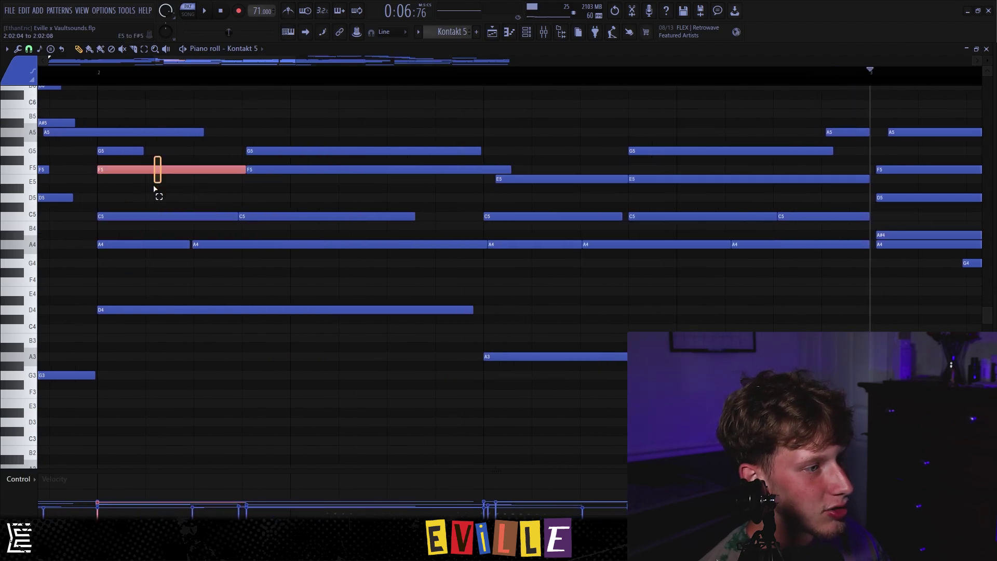
{"action": "left_click_drag", "start_coordinate": [155, 189], "coordinate": [151, 265]}
{"action": "left_click_drag", "start_coordinate": [300, 168], "coordinate": [287, 251]}
{"action": "left_click", "coordinate": [285, 200]}
{"action": "scroll", "coordinate": [521, 178], "scroll_direction": "right", "scroll_amount": 3}
{"action": "left_click_drag", "start_coordinate": [512, 166], "coordinate": [661, 265]}
{"action": "left_click", "coordinate": [661, 265], "text": "ctrl"}
{"action": "scroll", "coordinate": [597, 257], "scroll_direction": "down", "scroll_amount": 6}
{"action": "scroll", "coordinate": [41, 253], "scroll_direction": "up", "scroll_amount": 2}
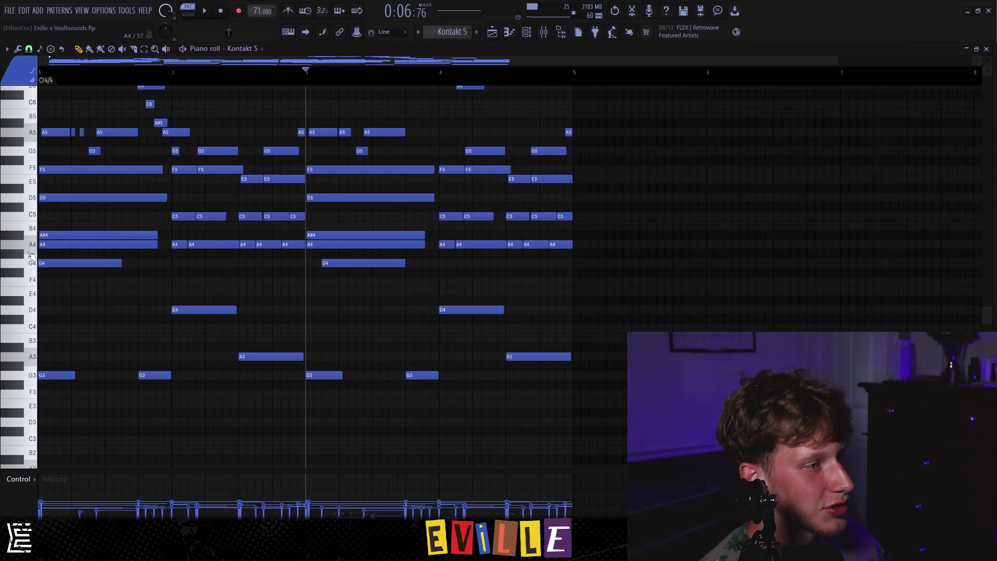
{"action": "scroll", "coordinate": [125, 218], "scroll_direction": "up", "scroll_amount": 3}
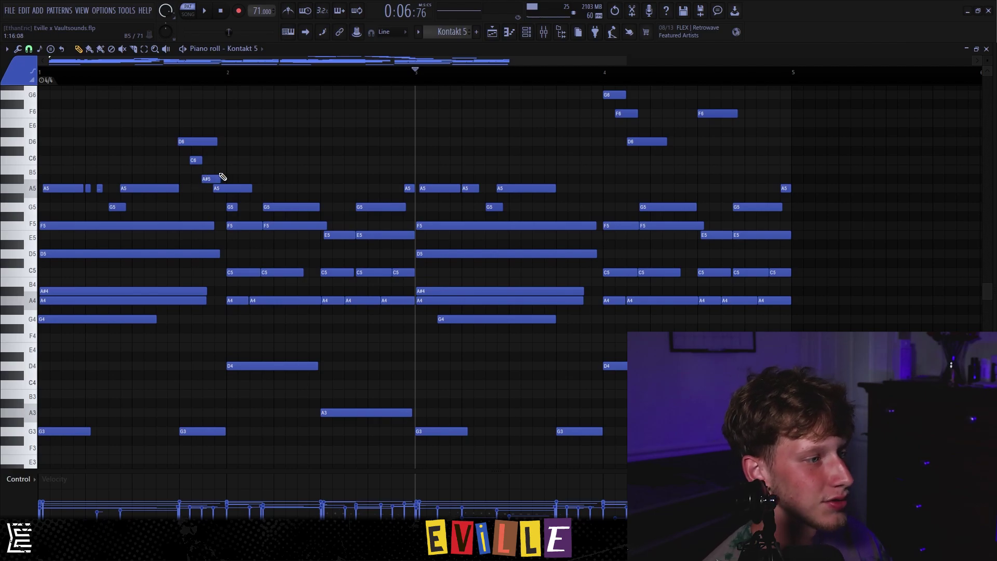
Step: Show the RC-20 Retro Color and Fruity parametric EQ 2 settings on the Kontakt 5 mixer channel
{"action": "key", "text": "F9"}
{"action": "left_click_drag", "start_coordinate": [285, 175], "coordinate": [340, 129]}
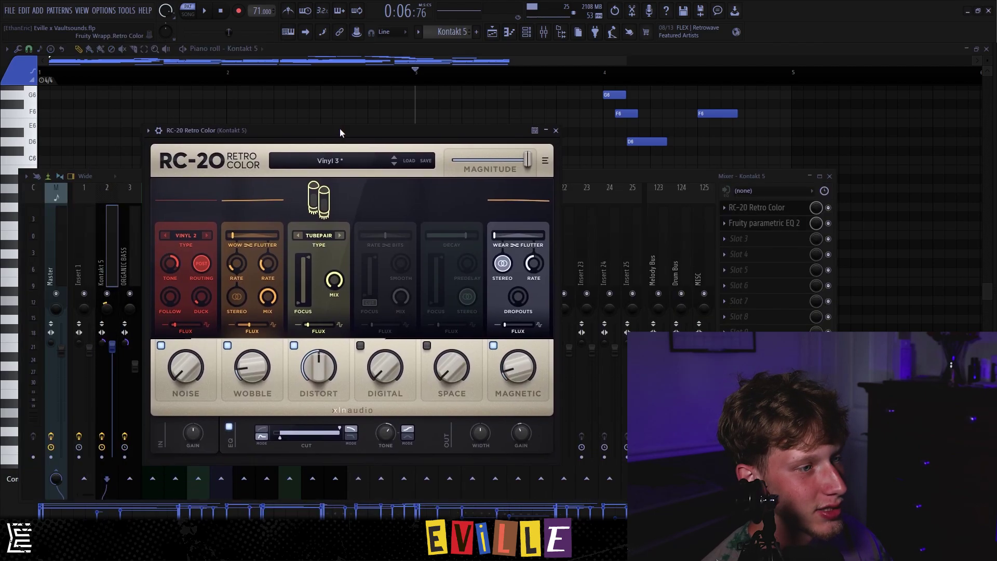
{"action": "left_click", "coordinate": [766, 224]}
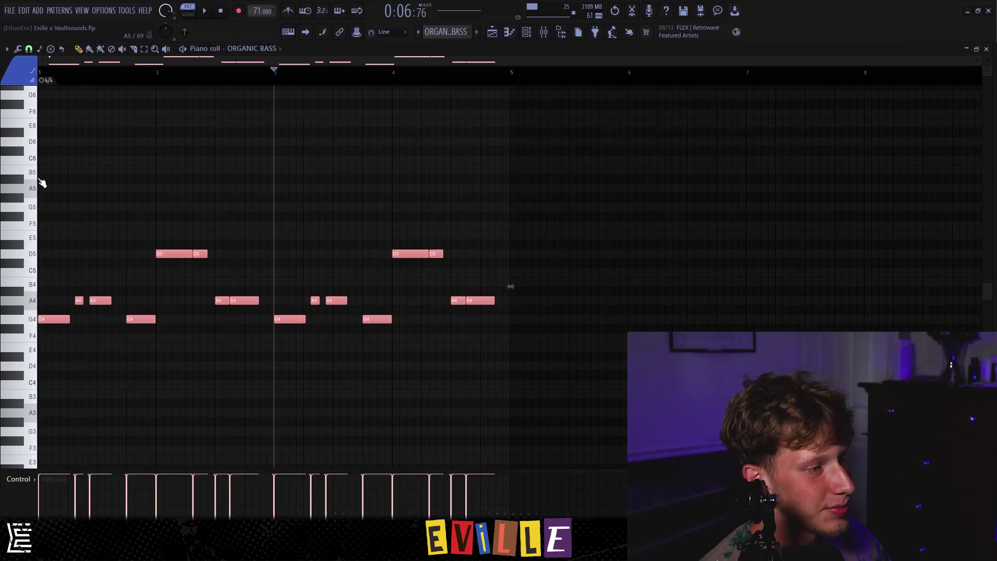
Step: Play and examine the ORGANIC BASS notes in the piano roll, and bring up the bass channel's Fruity parametric EQ 2 in the mixer
{"action": "left_click", "coordinate": [40, 183]}
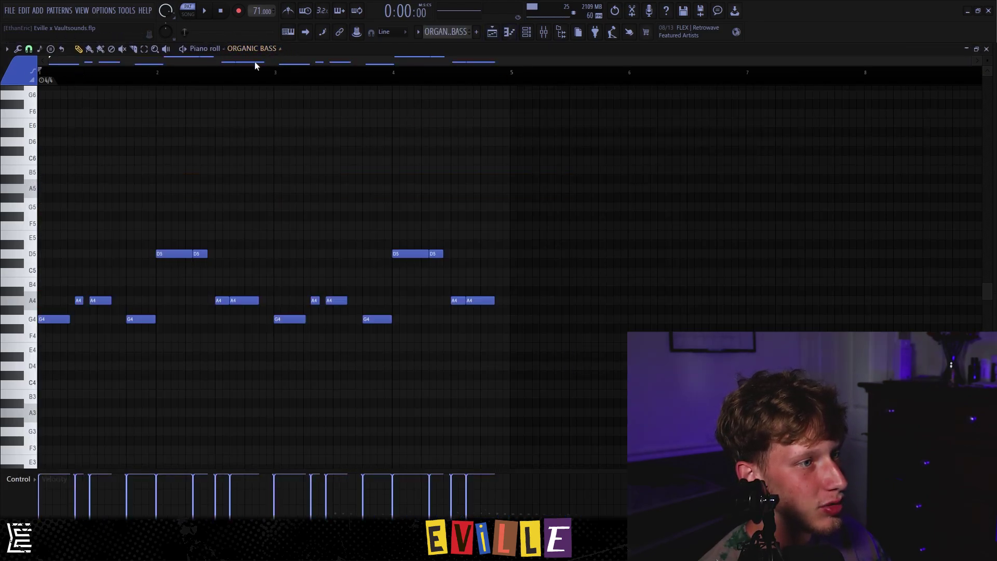
{"action": "key", "text": "space"}
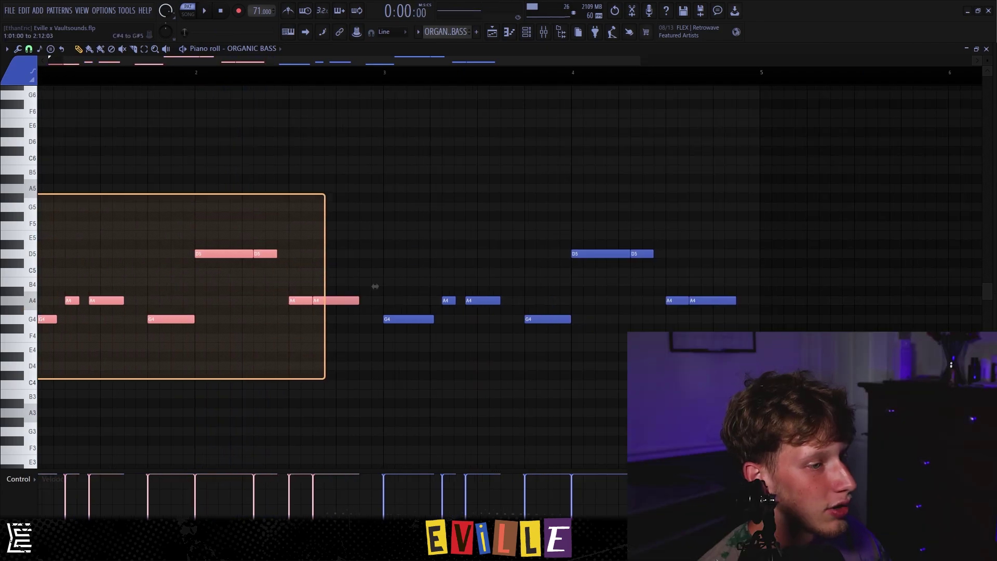
{"action": "left_click_drag", "start_coordinate": [357, 378], "coordinate": [34, 280]}
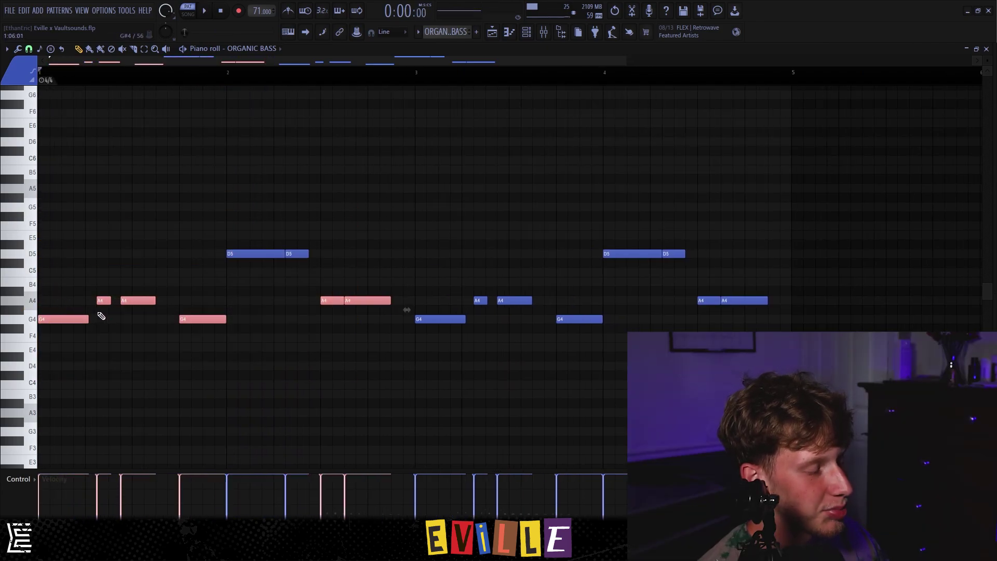
{"action": "left_click", "coordinate": [85, 309]}
{"action": "scroll", "coordinate": [168, 286], "scroll_direction": "up", "scroll_amount": 2}
{"action": "scroll", "coordinate": [148, 322], "scroll_direction": "up", "scroll_amount": 1}
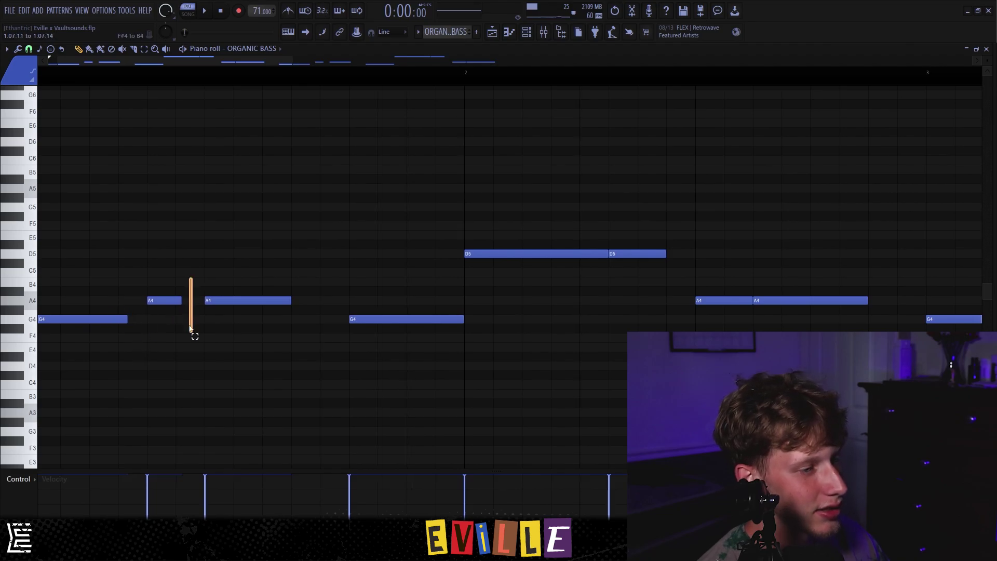
{"action": "scroll", "coordinate": [192, 292], "scroll_direction": "down", "scroll_amount": 3}
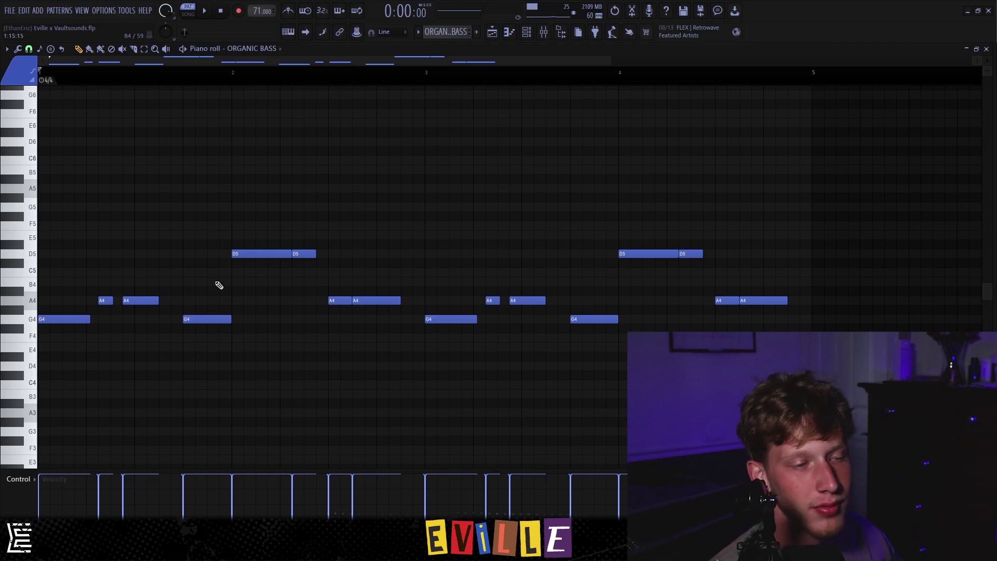
{"action": "key", "text": "F9"}
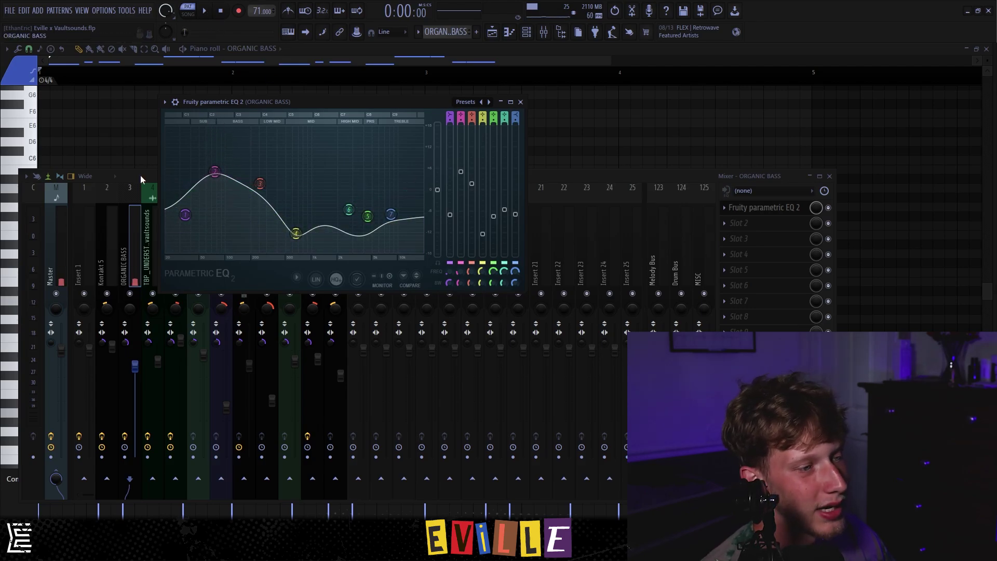
Step: Solo Track 6, which holds the TPB_SPACING OUT 76 clips, in the playlist arrangement
{"action": "key", "text": "F5"}
{"action": "right_click", "coordinate": [130, 246]}
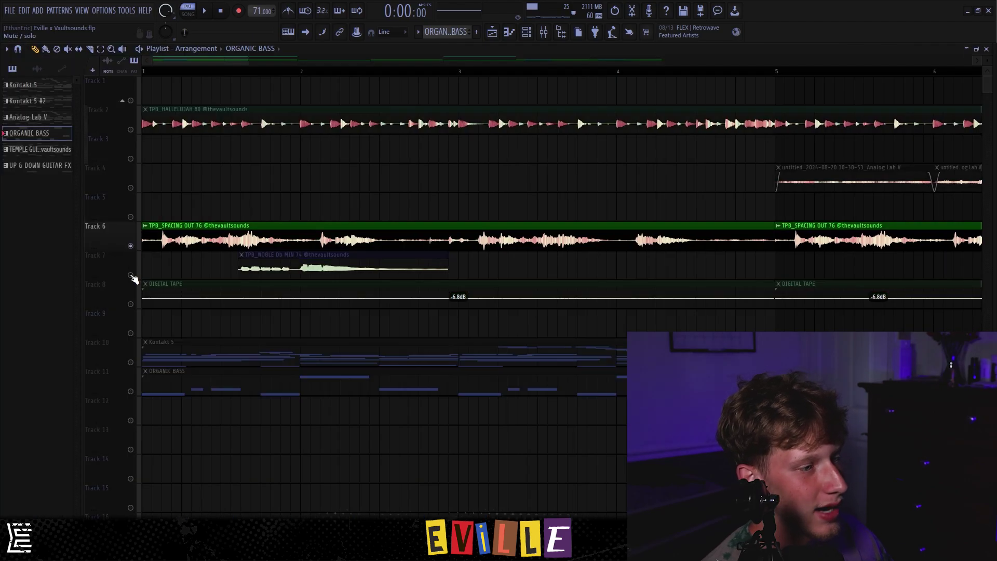
Step: Toggle Track 7 in and out of the solo, play Track 6's TPB_SPACING OUT 76 clip alone, and open that clip's sample settings
{"action": "left_click", "coordinate": [131, 275]}
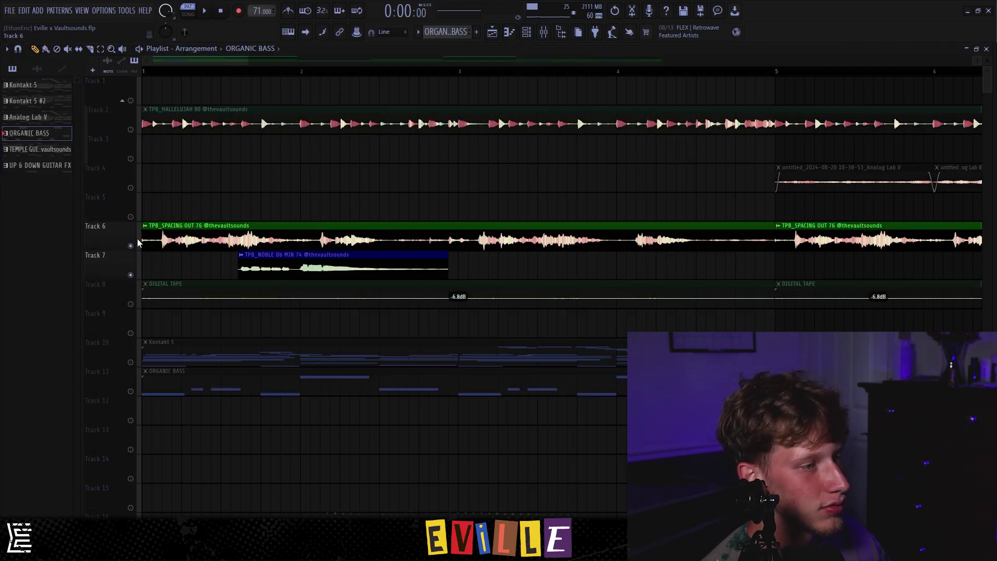
{"action": "left_click", "coordinate": [130, 275]}
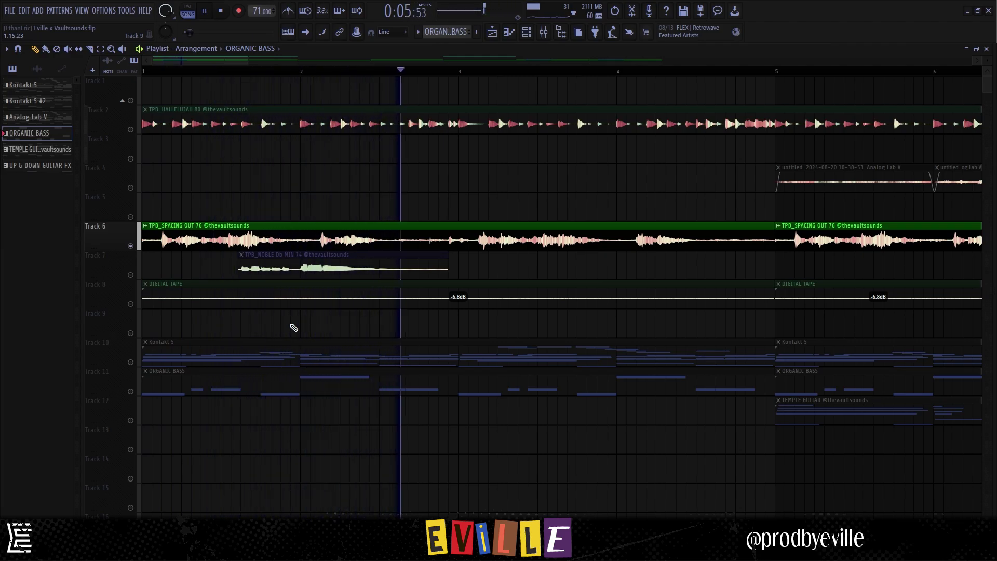
{"action": "key", "text": "space"}
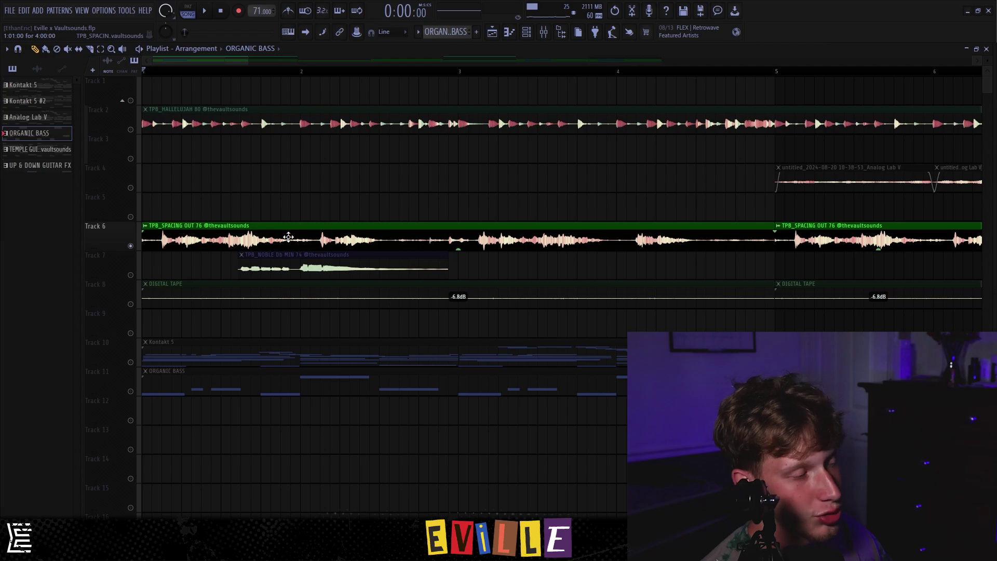
{"action": "double_click", "coordinate": [289, 237]}
{"action": "left_click", "coordinate": [347, 151]}
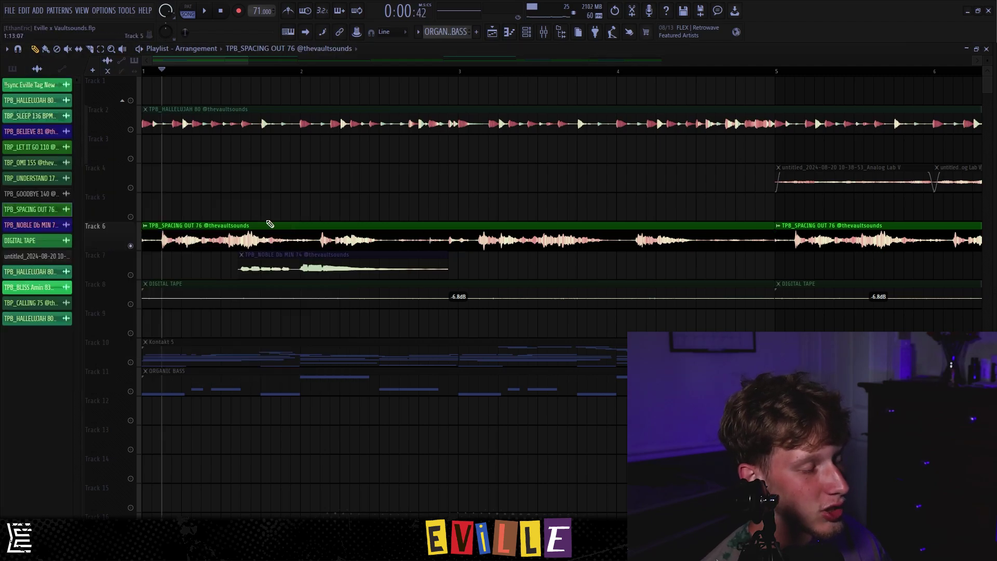
Step: Solo Track 7 and play its TPB_NOBLE Db MIN 74 clip from the start of the arrangement
{"action": "left_click_drag", "start_coordinate": [267, 197], "coordinate": [332, 248]}
{"action": "left_click_drag", "start_coordinate": [198, 197], "coordinate": [315, 258]}
{"action": "scroll", "coordinate": [374, 222], "scroll_direction": "down", "scroll_amount": 3}
{"action": "scroll", "coordinate": [541, 260], "scroll_direction": "up", "scroll_amount": 3}
{"action": "left_click_drag", "start_coordinate": [221, 256], "coordinate": [221, 257]}
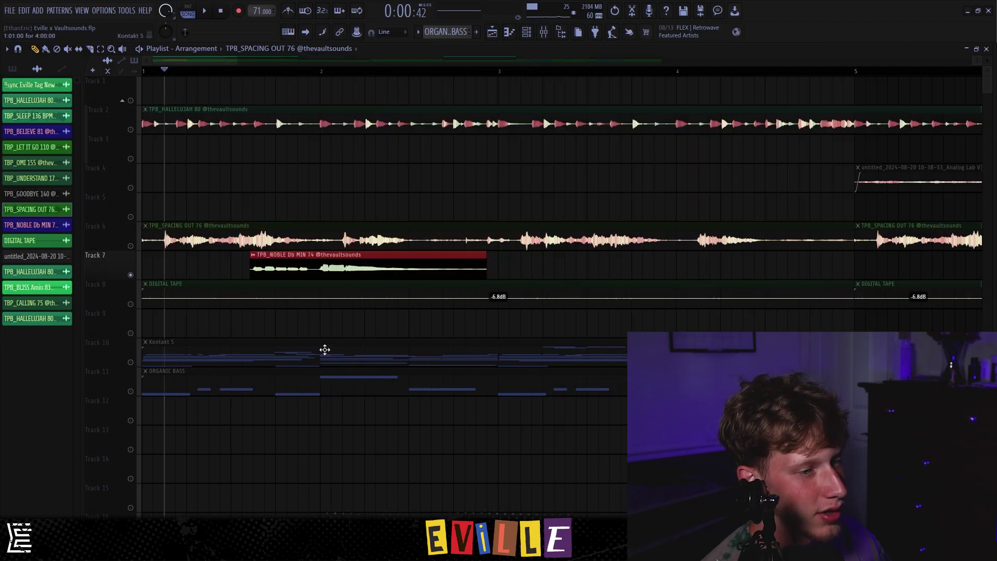
{"action": "key", "text": "space"}
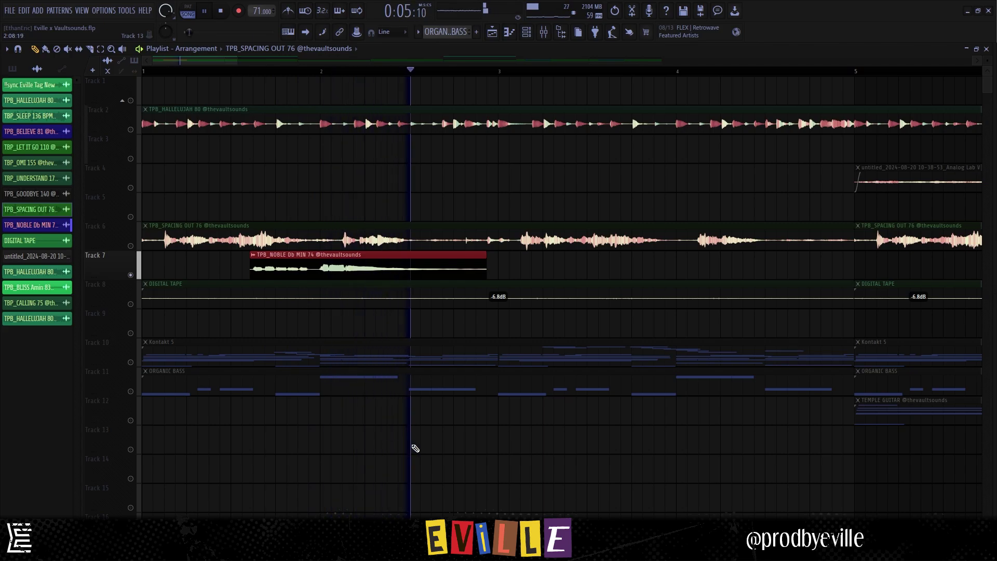
{"action": "key", "text": "space"}
Step: Unmute all tracks and highlight Track 8 to examine how the DIGITAL TAPE clips run through the arrangement
{"action": "scroll", "coordinate": [503, 453], "scroll_direction": "down", "scroll_amount": 3}
{"action": "left_click", "coordinate": [115, 294]}
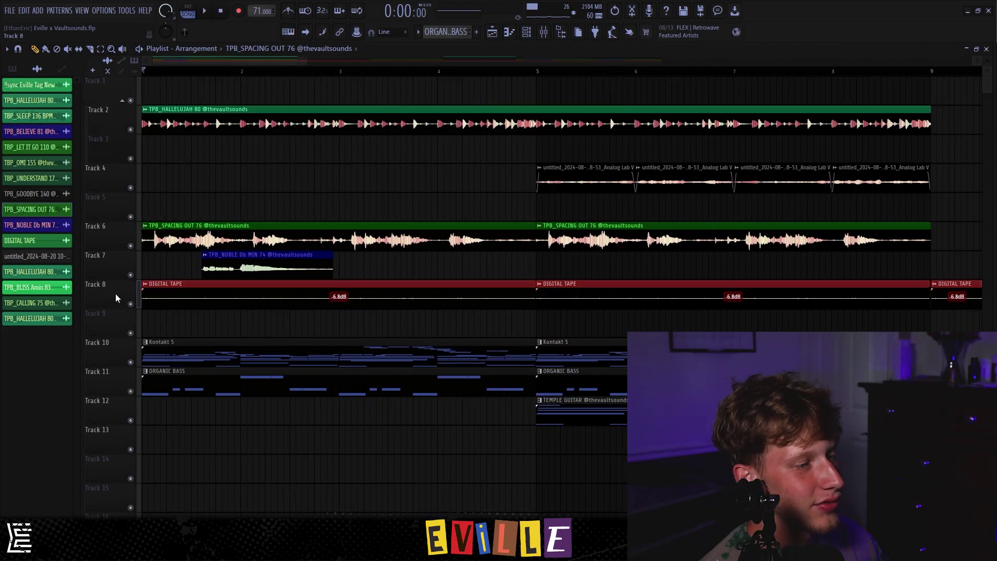
{"action": "left_click", "coordinate": [188, 299]}
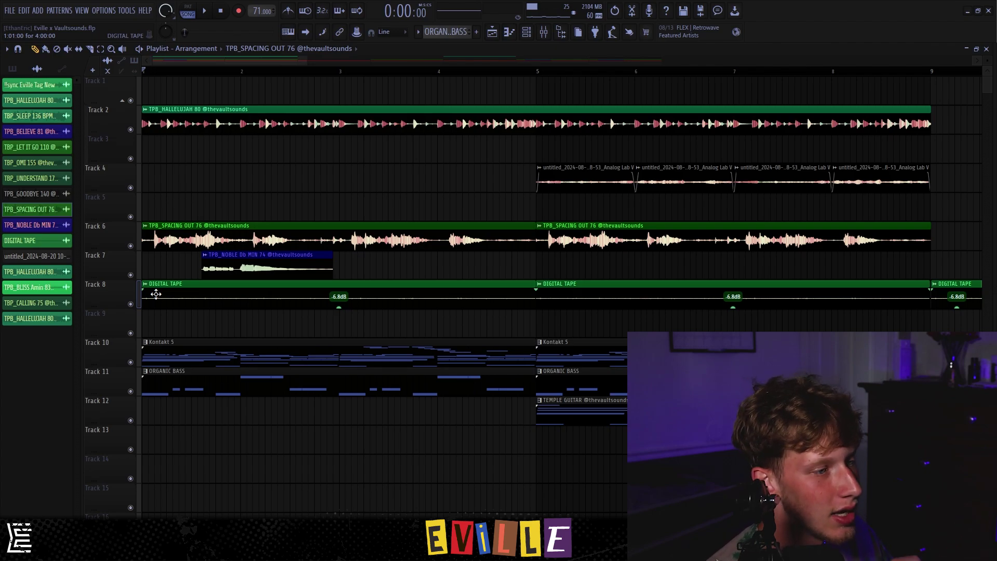
{"action": "scroll", "coordinate": [284, 296], "scroll_direction": "down", "scroll_amount": 5}
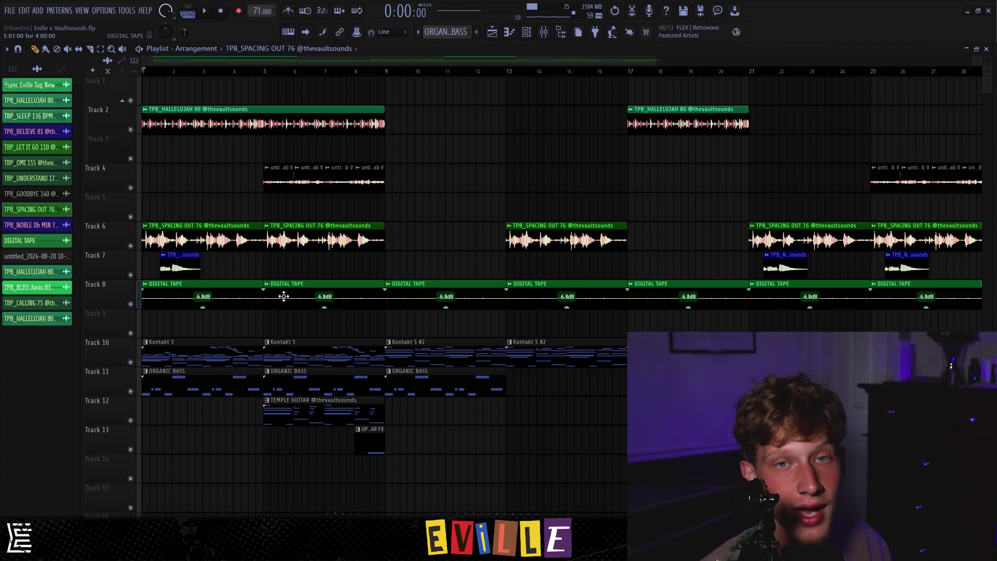
Step: Select bars 5 through 8 on the playlist timeline, and play the TEMPLE GUITAR notes in the piano roll
{"action": "scroll", "coordinate": [283, 296], "scroll_direction": "up", "scroll_amount": 2}
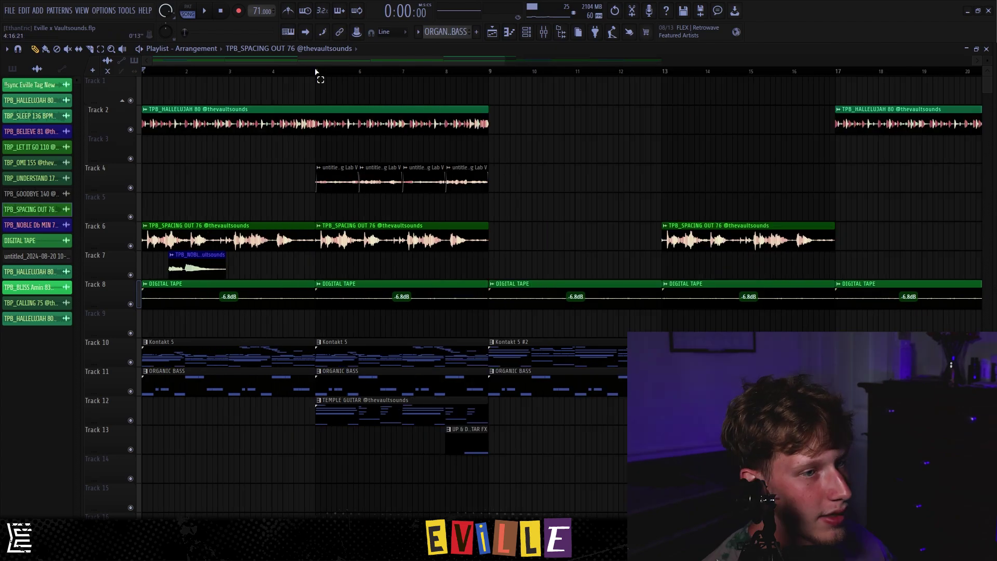
{"action": "left_click_drag", "start_coordinate": [318, 73], "coordinate": [430, 73]}
{"action": "scroll", "coordinate": [378, 334], "scroll_direction": "up", "scroll_amount": 3}
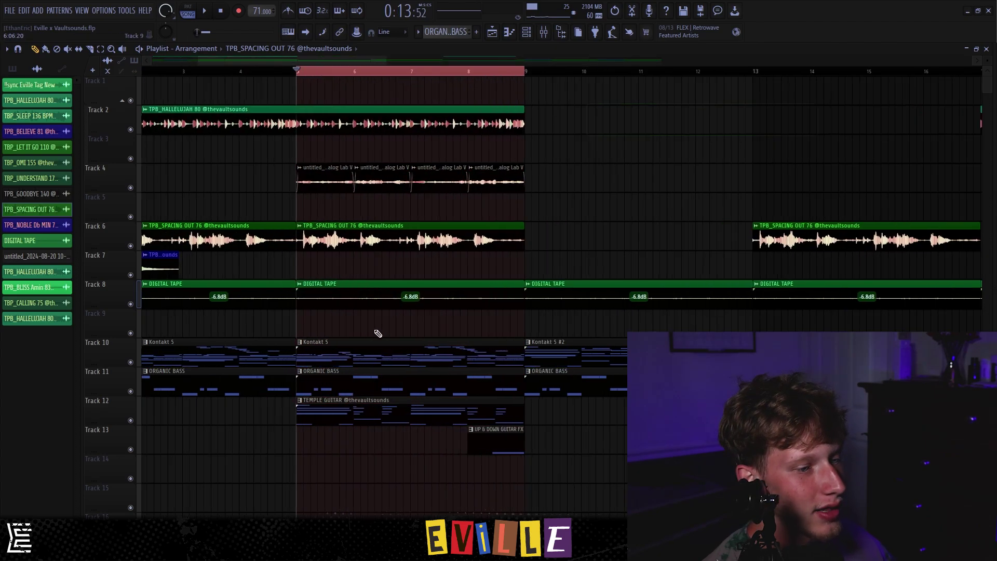
{"action": "double_click", "coordinate": [310, 411]}
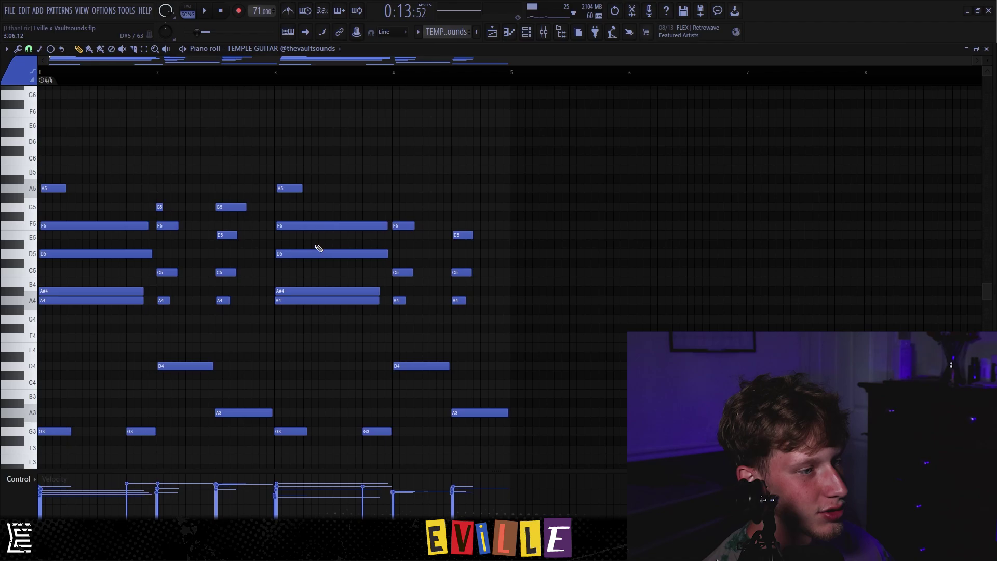
{"action": "scroll", "coordinate": [293, 349], "scroll_direction": "down", "scroll_amount": 1}
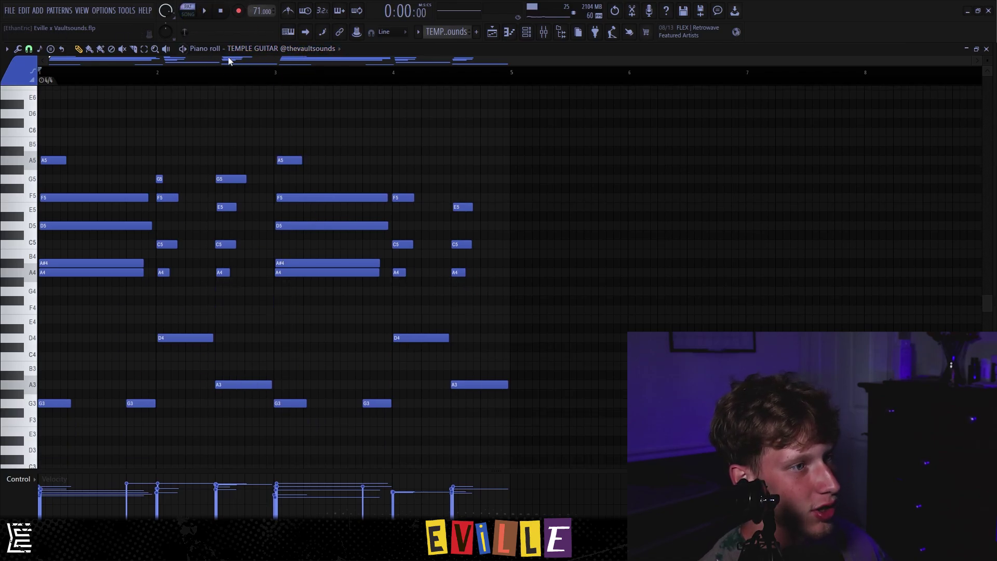
{"action": "key", "text": "space"}
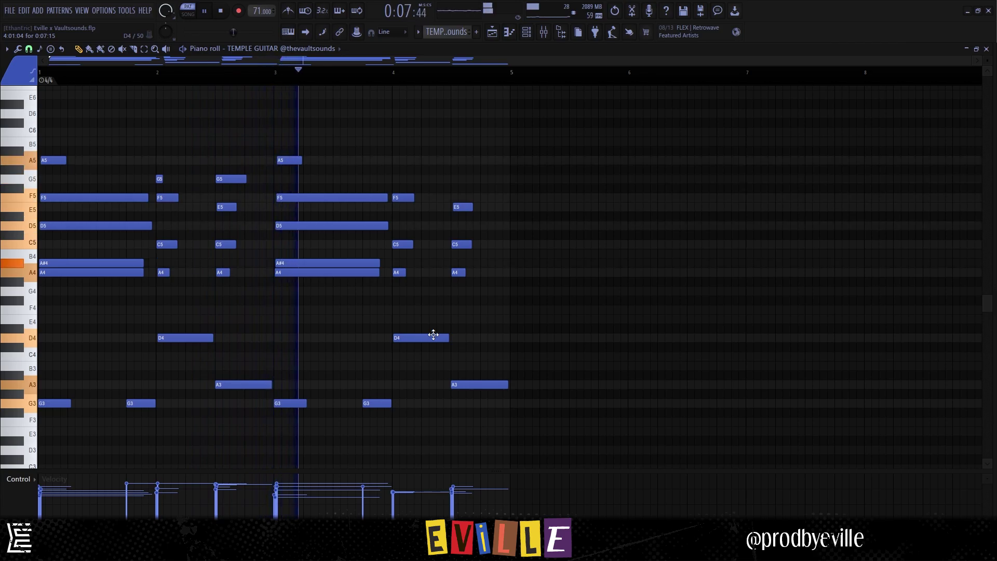
{"action": "key", "text": "space"}
Step: Show the ValhallaVintageVerb, Fruity parametric EQ 2 and HalfTime settings on the TEMPLE GUITAR mixer channel
{"action": "key", "text": "F9"}
{"action": "left_click", "coordinate": [778, 209]}
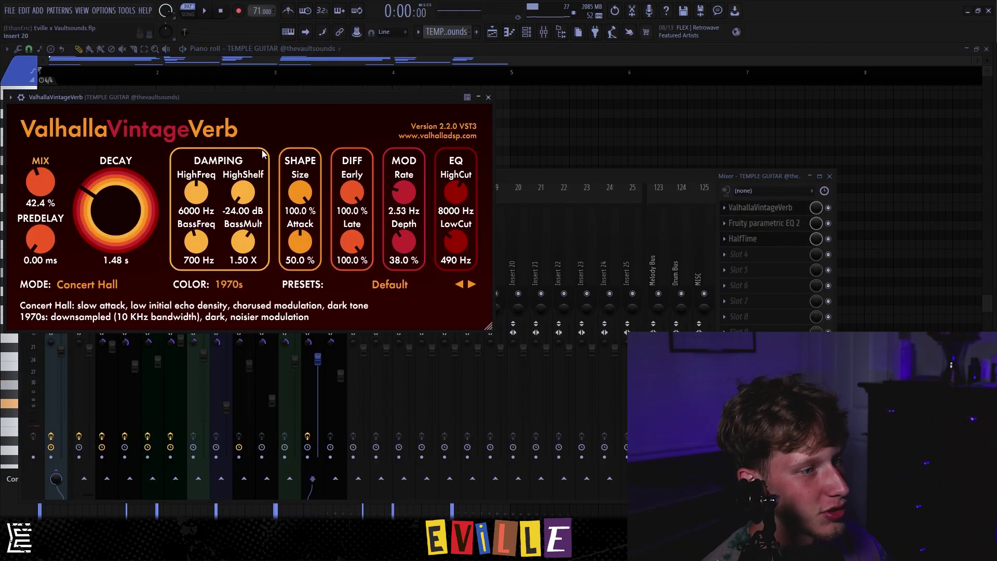
{"action": "left_click", "coordinate": [764, 223]}
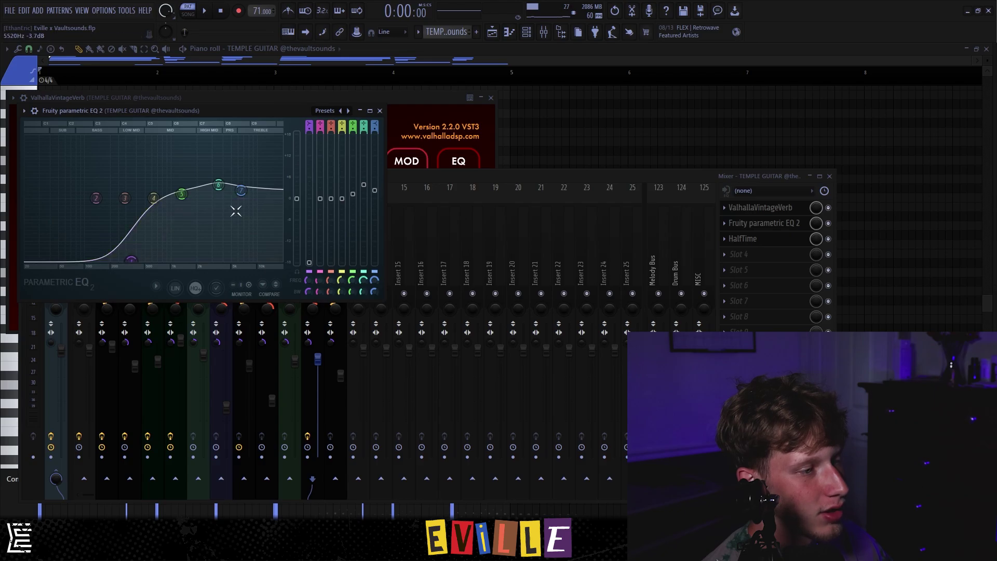
{"action": "left_click", "coordinate": [744, 240]}
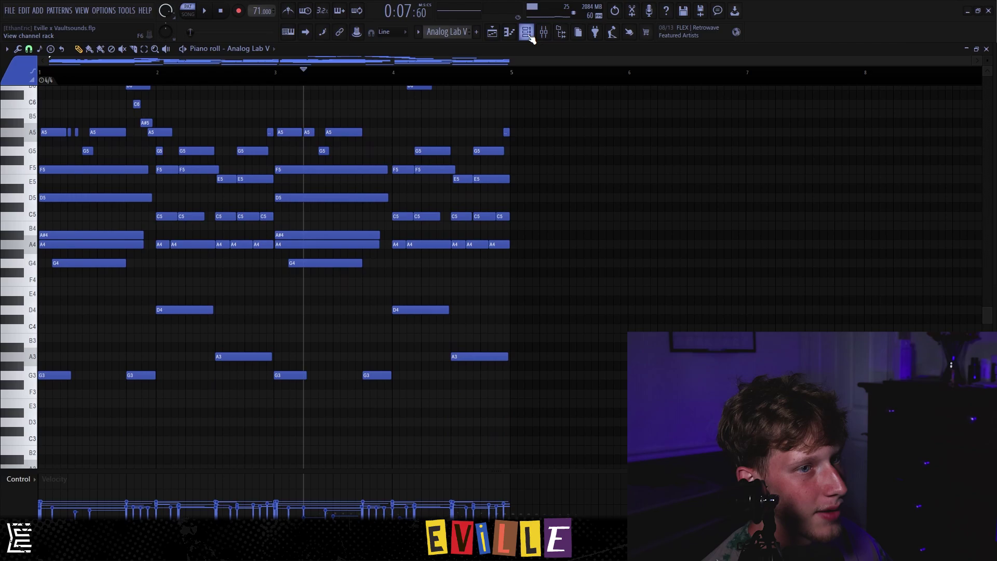
Step: Show the Analog Lab V instrument with its MIC KEY preset, and examine its notes in the piano roll
{"action": "left_click", "coordinate": [528, 32]}
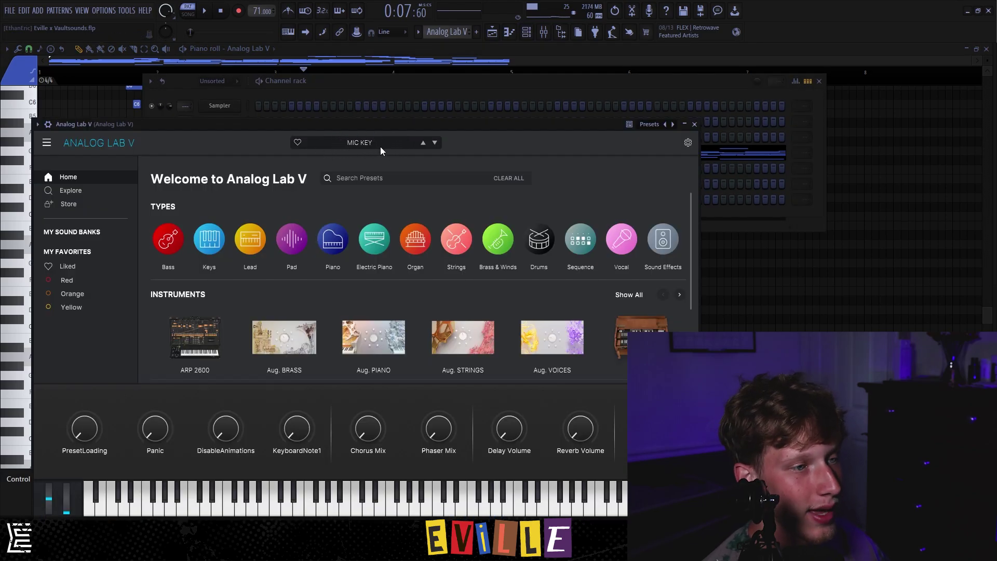
{"action": "key", "text": "F7"}
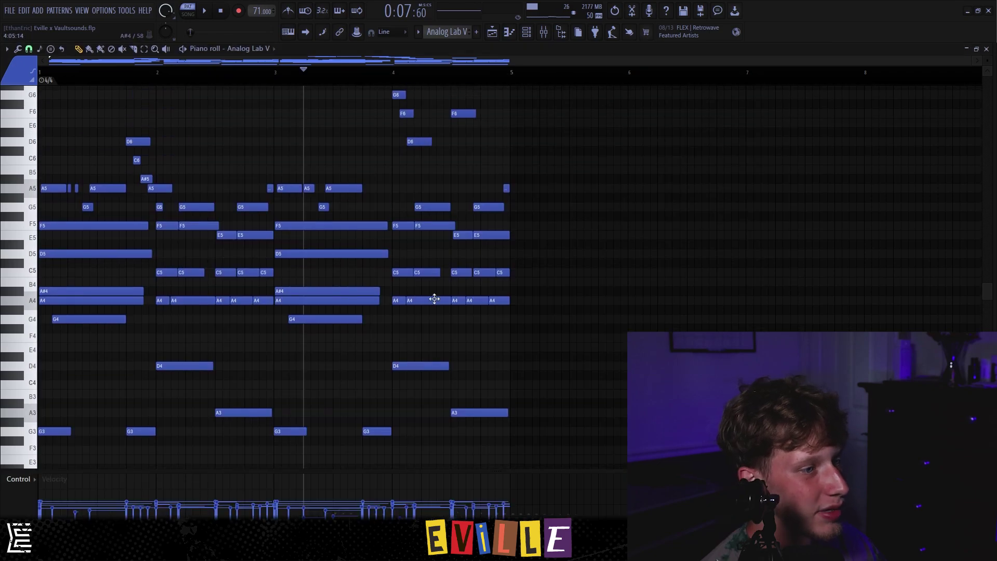
{"action": "left_click_drag", "start_coordinate": [550, 456], "coordinate": [75, 86]}
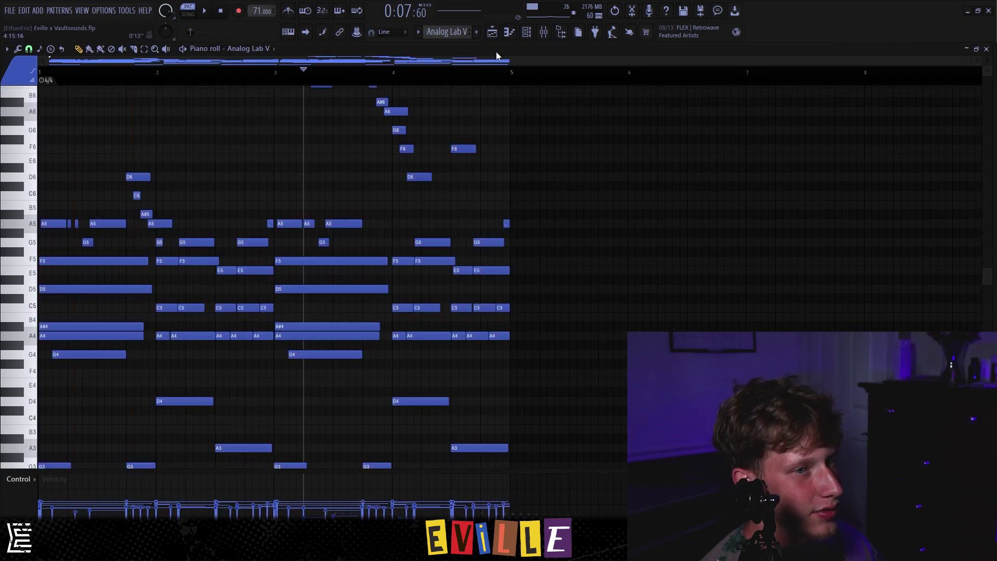
Step: Solo Track 4 in the playlist and play the recorded Analog Lab V audio clips from bar 5, examining their cuts and fades
{"action": "key", "text": "F5"}
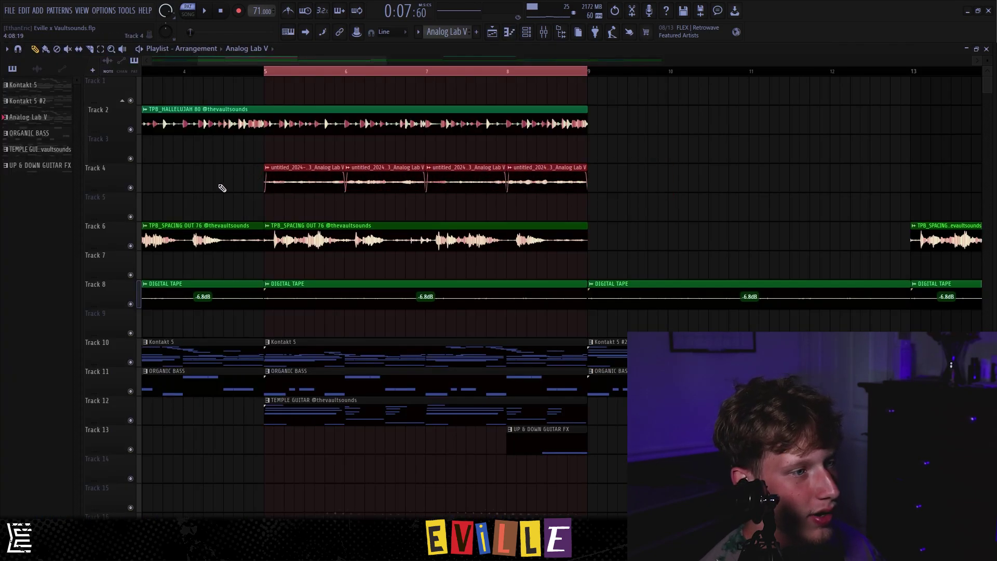
{"action": "double_click", "coordinate": [286, 188]}
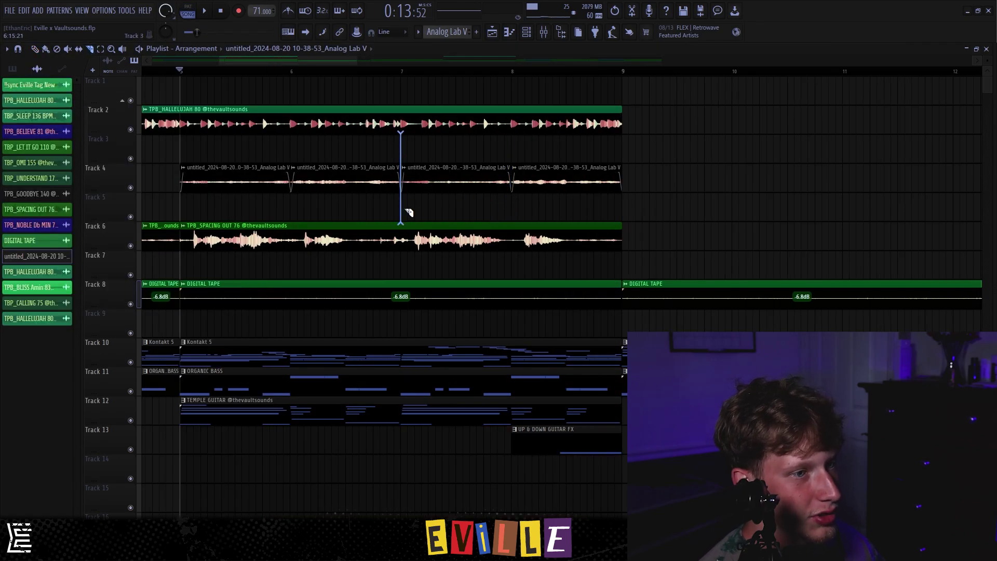
{"action": "right_click", "coordinate": [130, 188]}
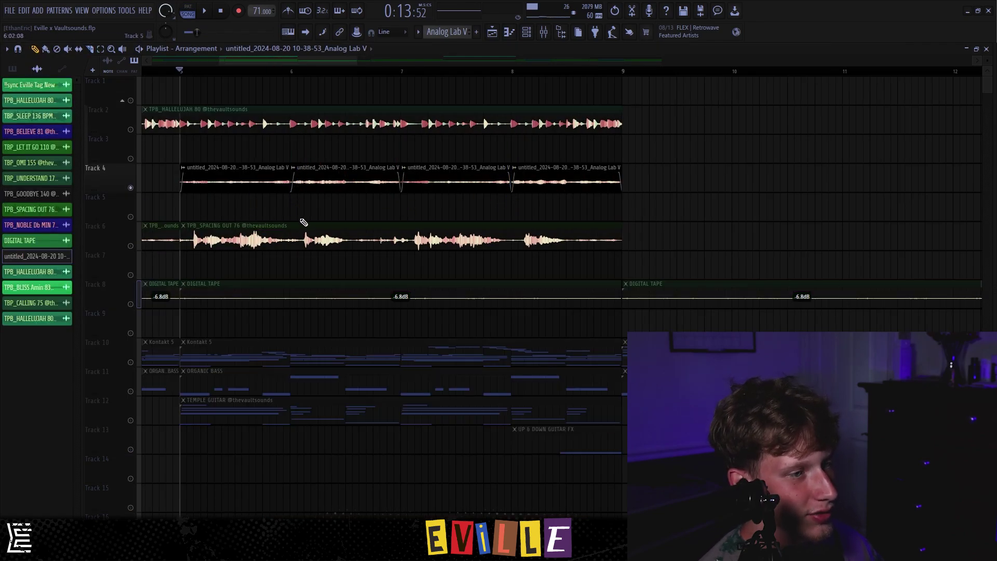
{"action": "key", "text": "space"}
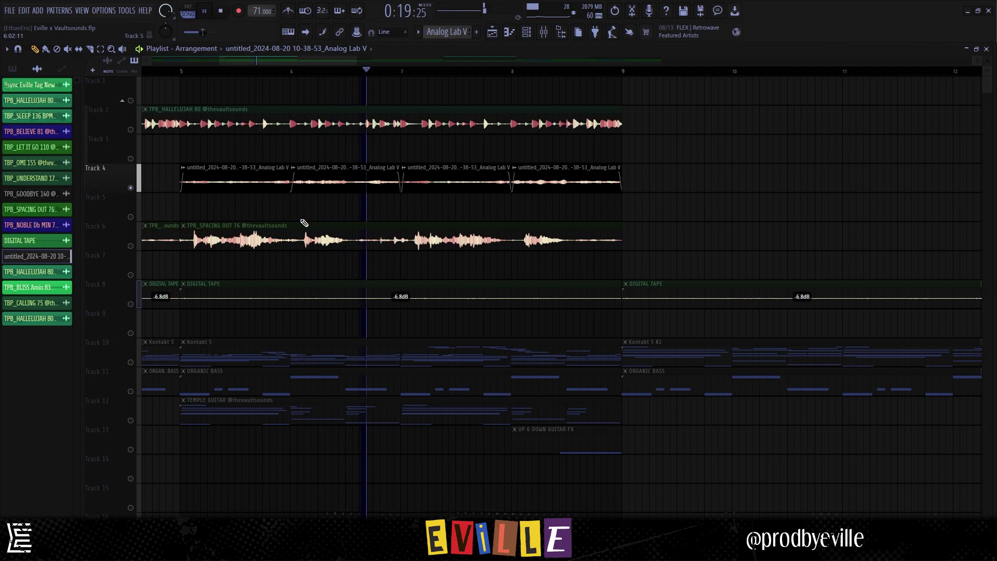
{"action": "scroll", "coordinate": [290, 215], "scroll_direction": "up", "scroll_amount": 3, "text": "ctrl"}
{"action": "scroll", "coordinate": [290, 215], "scroll_direction": "up", "scroll_amount": 1, "text": "ctrl"}
{"action": "scroll", "coordinate": [288, 217], "scroll_direction": "down", "scroll_amount": 3, "text": "ctrl"}
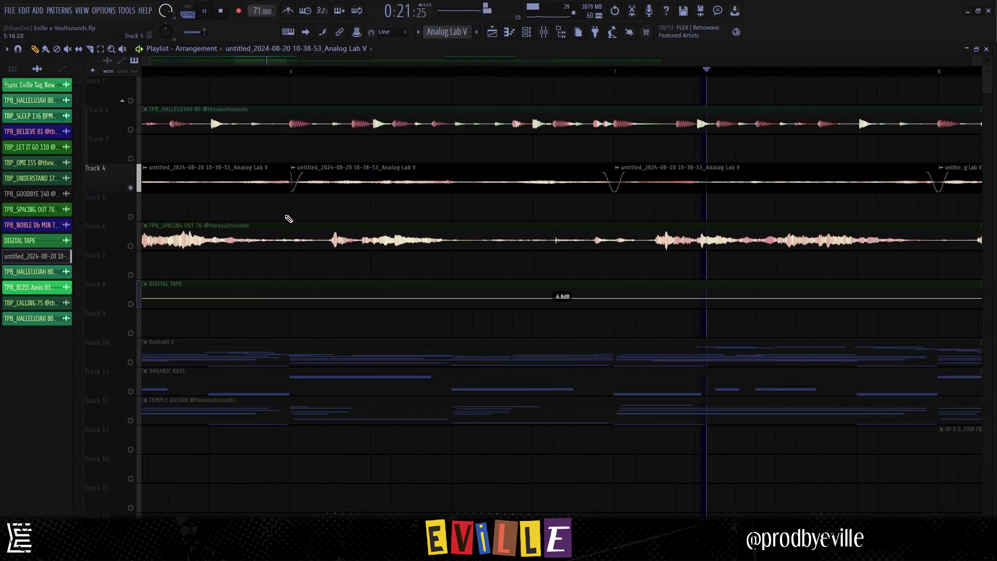
{"action": "scroll", "coordinate": [585, 220], "scroll_direction": "down", "scroll_amount": 2, "text": "ctrl"}
{"action": "scroll", "coordinate": [585, 220], "scroll_direction": "up", "scroll_amount": 2, "text": "ctrl"}
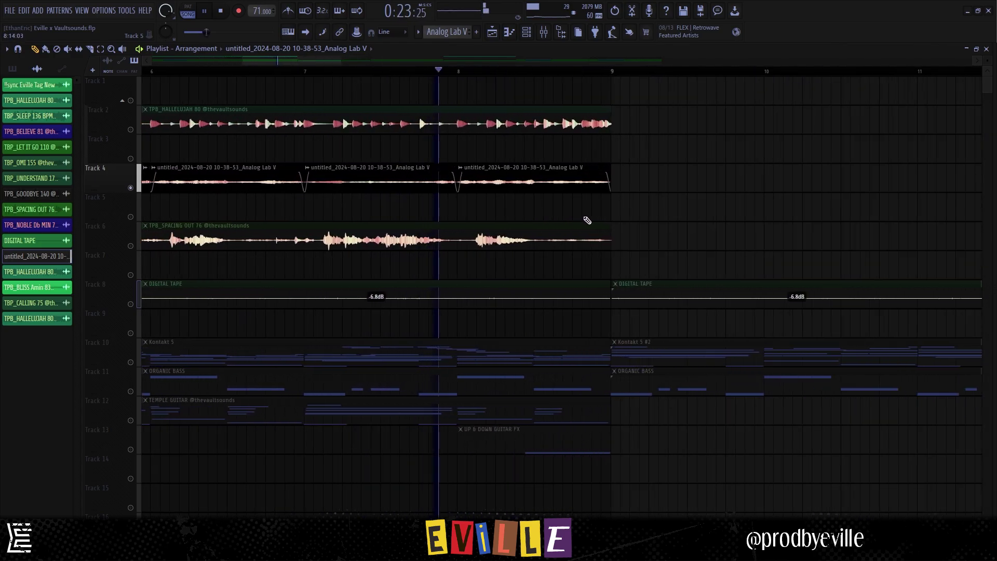
{"action": "scroll", "coordinate": [586, 220], "scroll_direction": "down", "scroll_amount": 3, "text": "ctrl"}
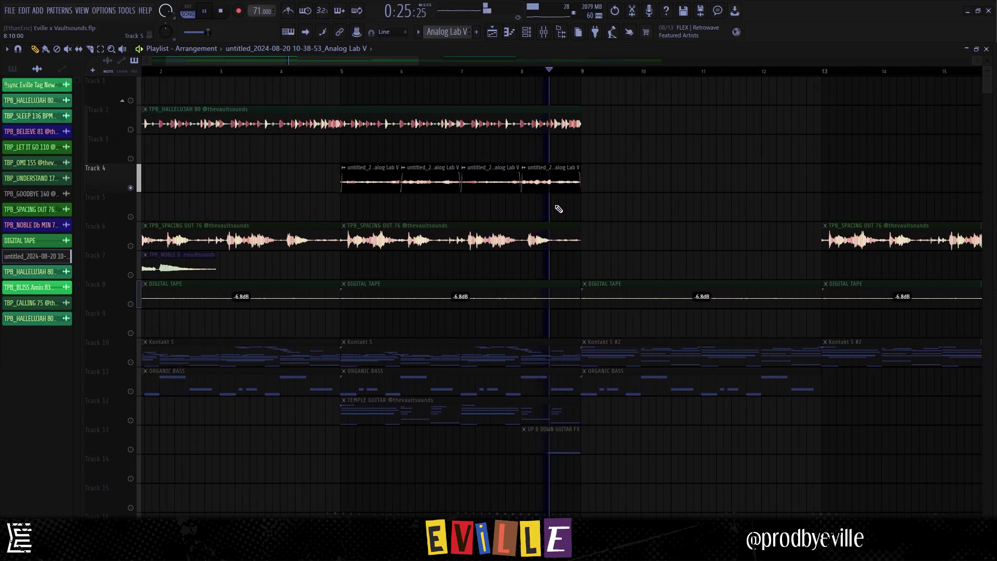
{"action": "key", "text": "space"}
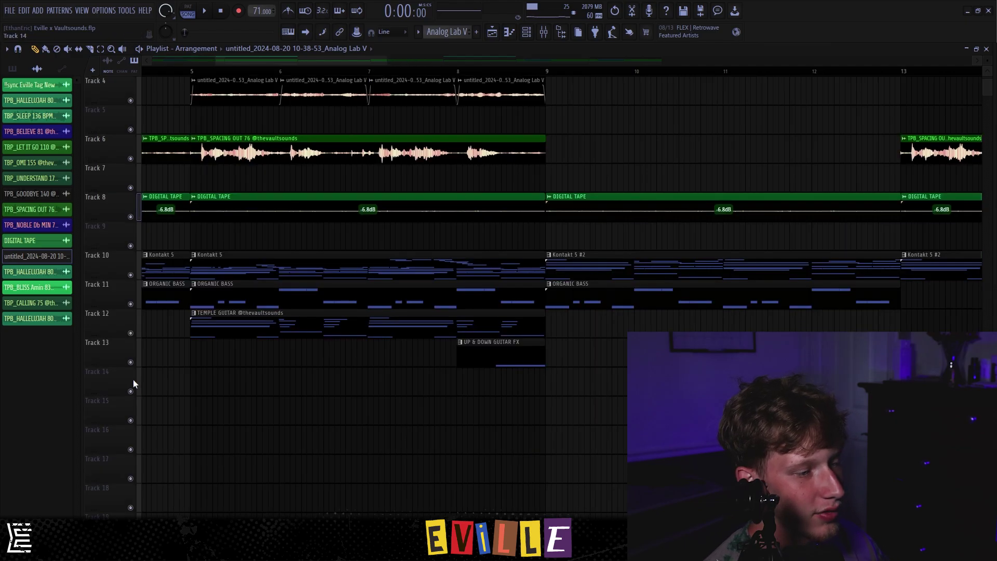
Step: Solo Track 13 and play its UP & DOWN GUITAR FX pattern in bar 8
{"action": "right_click", "coordinate": [131, 364]}
{"action": "scroll", "coordinate": [597, 379], "scroll_direction": "up", "scroll_amount": 3}
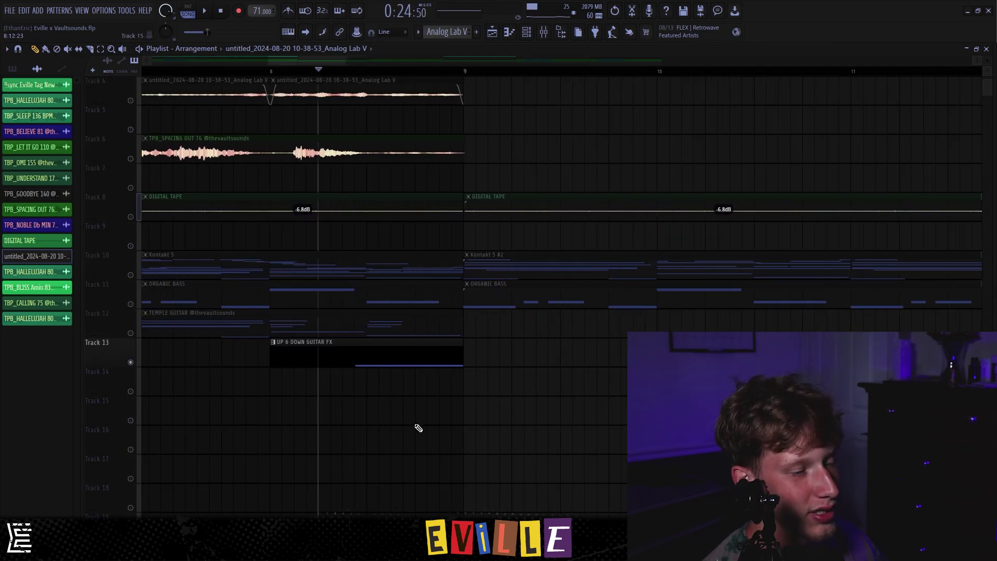
{"action": "key", "text": "space"}
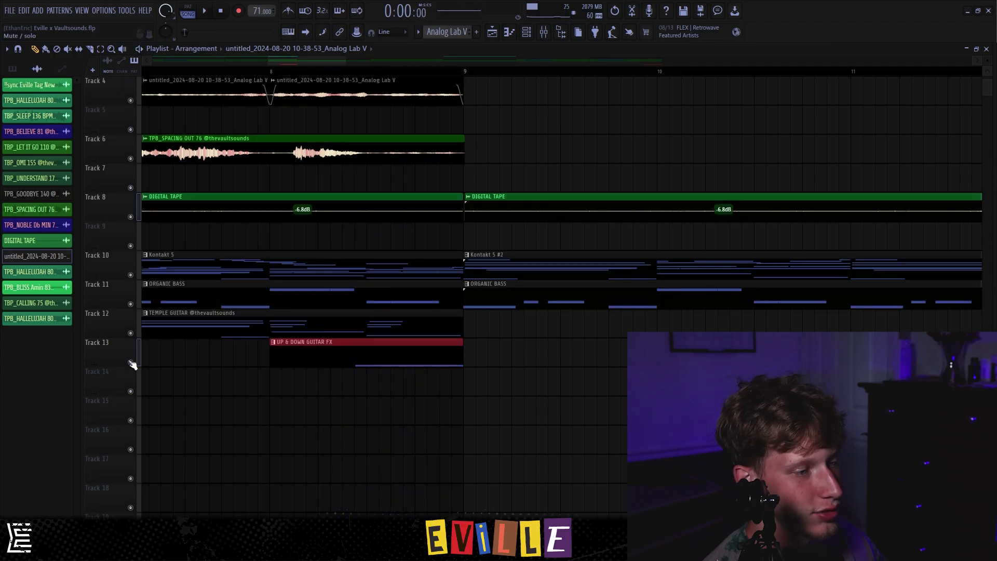
Step: Play the end of the first section with all tracks unmuted to hear the guitar FX in context
{"action": "scroll", "coordinate": [249, 75], "scroll_direction": "down", "scroll_amount": 3}
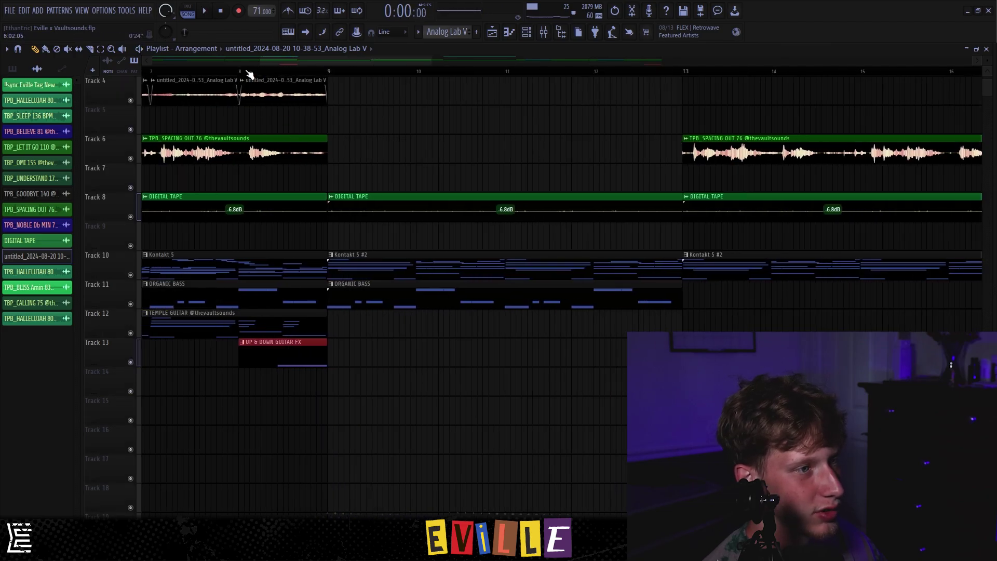
{"action": "key", "text": "space"}
{"action": "scroll", "coordinate": [223, 363], "scroll_direction": "up", "scroll_amount": 3}
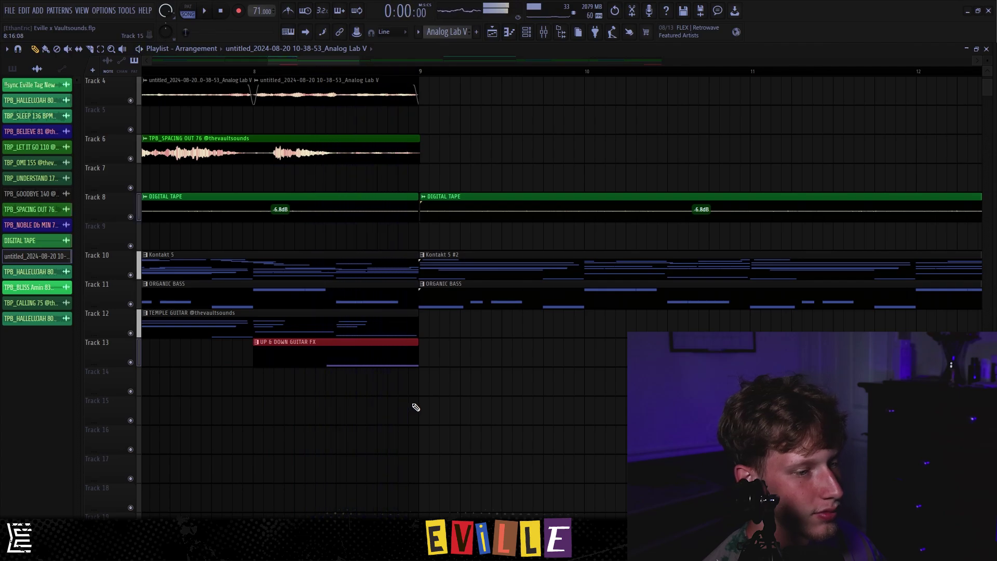
{"action": "key", "text": "space"}
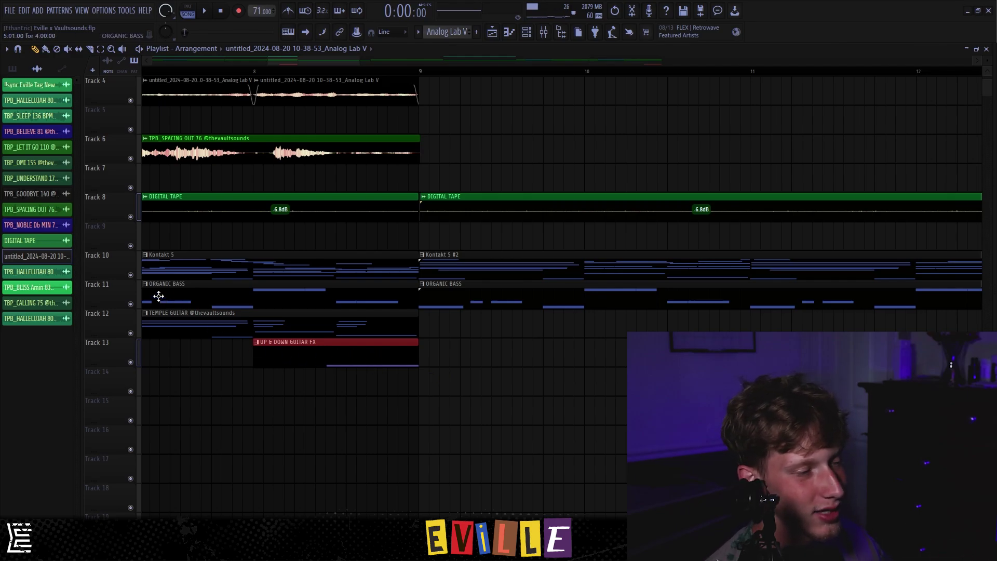
Step: Review the playlist arrangement and locate the section starting at bar 9 with the Kontakt 5 #2 and ORGANIC BASS patterns
{"action": "scroll", "coordinate": [288, 304], "scroll_direction": "down", "scroll_amount": 3}
{"action": "scroll", "coordinate": [289, 303], "scroll_direction": "up", "scroll_amount": 3}
{"action": "left_click_drag", "start_coordinate": [190, 78], "coordinate": [439, 460]}
{"action": "scroll", "coordinate": [387, 369], "scroll_direction": "down", "scroll_amount": 4}
{"action": "left_click", "coordinate": [389, 360]}
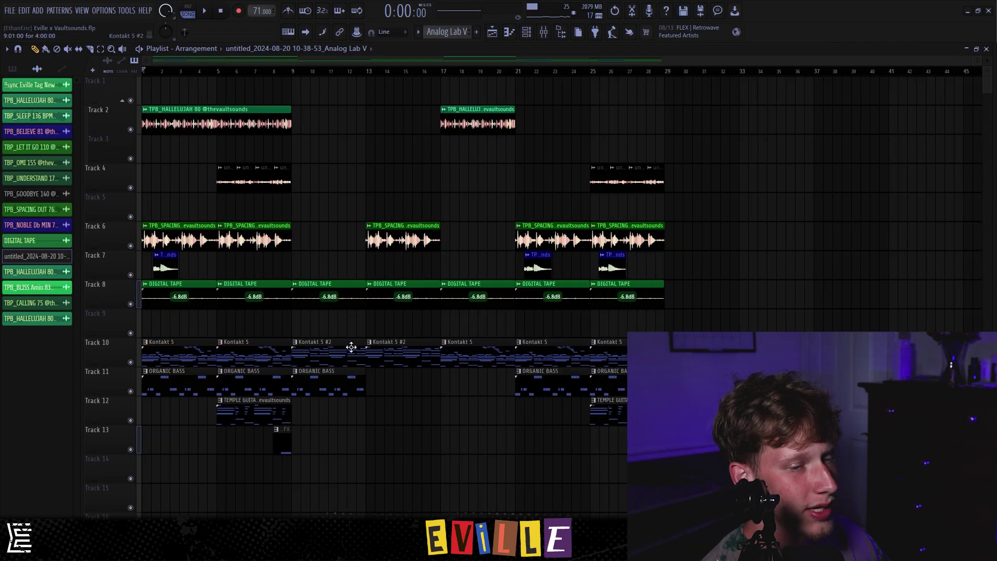
{"action": "scroll", "coordinate": [289, 393], "scroll_direction": "up", "scroll_amount": 4}
{"action": "left_click_drag", "start_coordinate": [282, 71], "coordinate": [297, 72]}
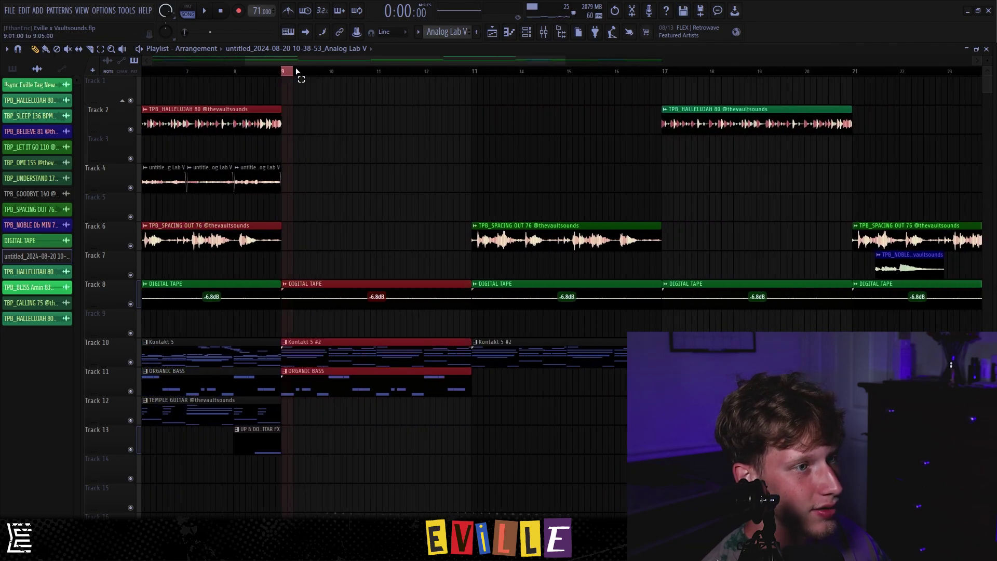
{"action": "left_click", "coordinate": [477, 86]}
{"action": "scroll", "coordinate": [323, 363], "scroll_direction": "up", "scroll_amount": 3}
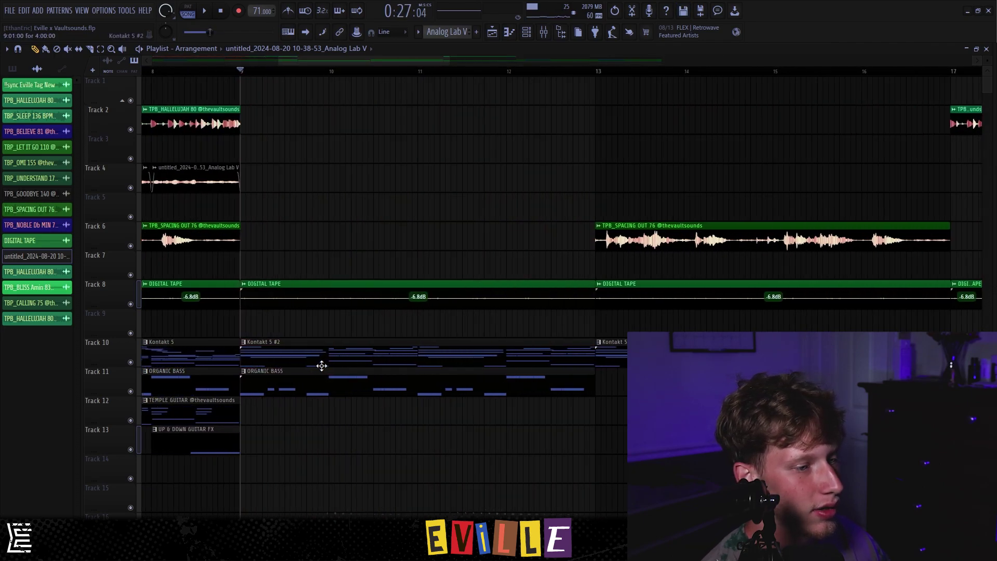
Step: Examine the Kontakt 5 #2 pattern's notes in the piano roll, play the pattern, and return to the playlist
{"action": "double_click", "coordinate": [318, 361]}
{"action": "scroll", "coordinate": [212, 249], "scroll_direction": "down", "scroll_amount": 3}
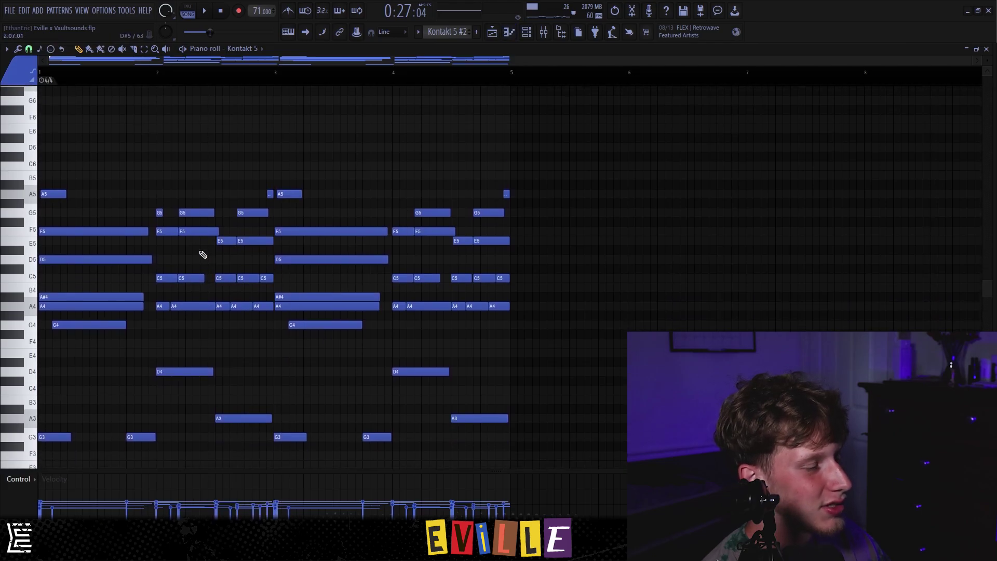
{"action": "scroll", "coordinate": [234, 277], "scroll_direction": "down", "scroll_amount": 5}
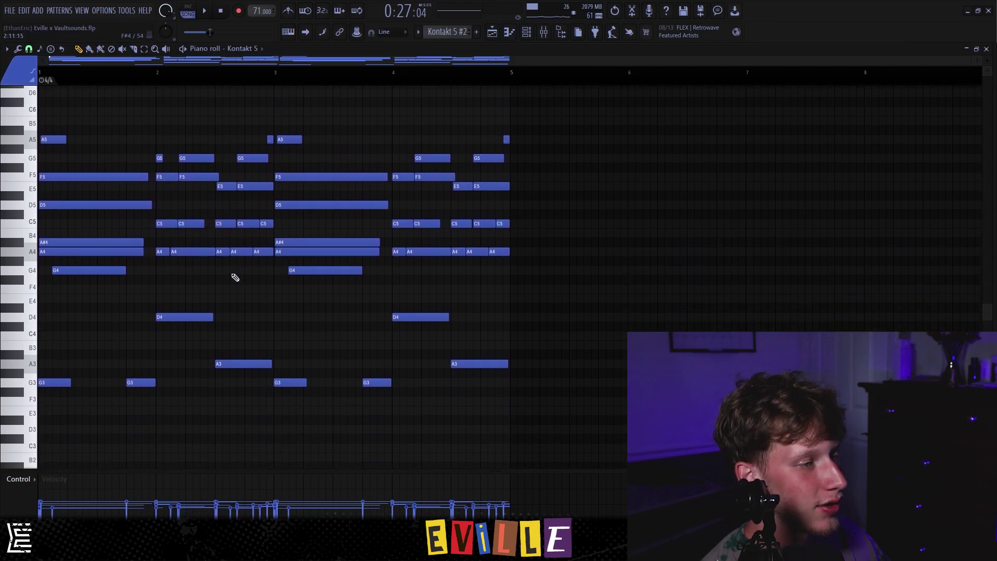
{"action": "scroll", "coordinate": [111, 201], "scroll_direction": "up", "scroll_amount": 3}
{"action": "left_click_drag", "start_coordinate": [99, 142], "coordinate": [134, 145]}
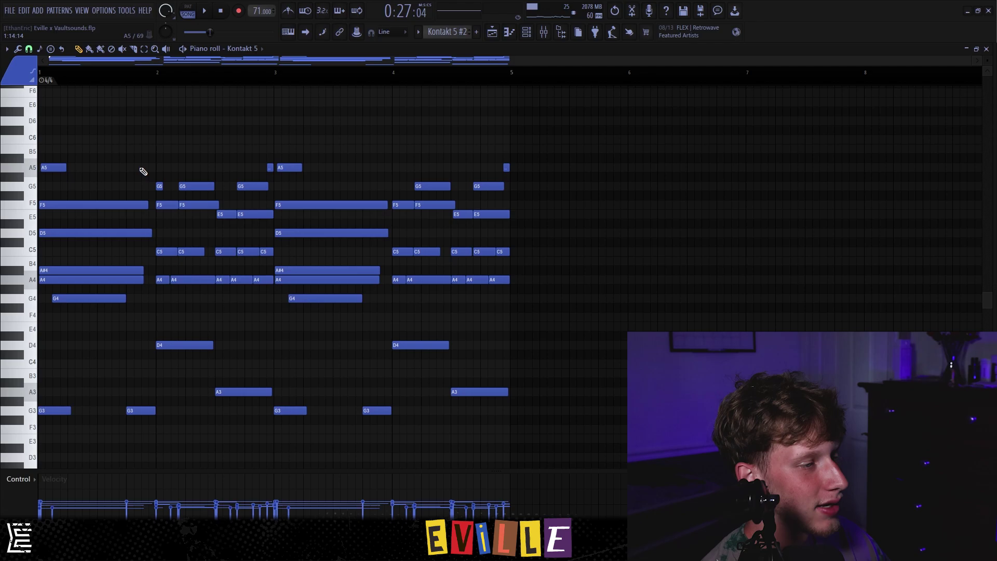
{"action": "left_click_drag", "start_coordinate": [156, 108], "coordinate": [240, 163]}
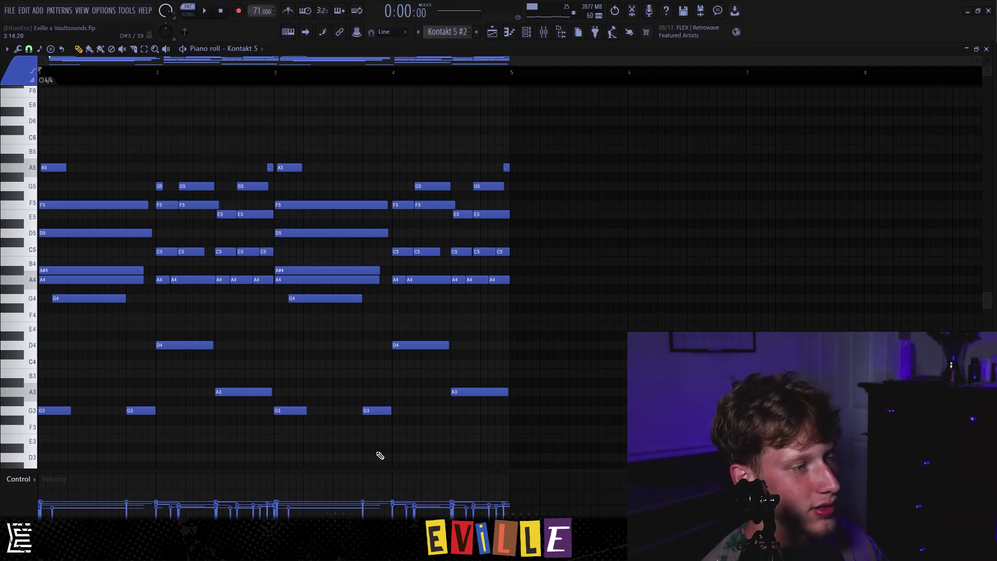
{"action": "key", "text": "space"}
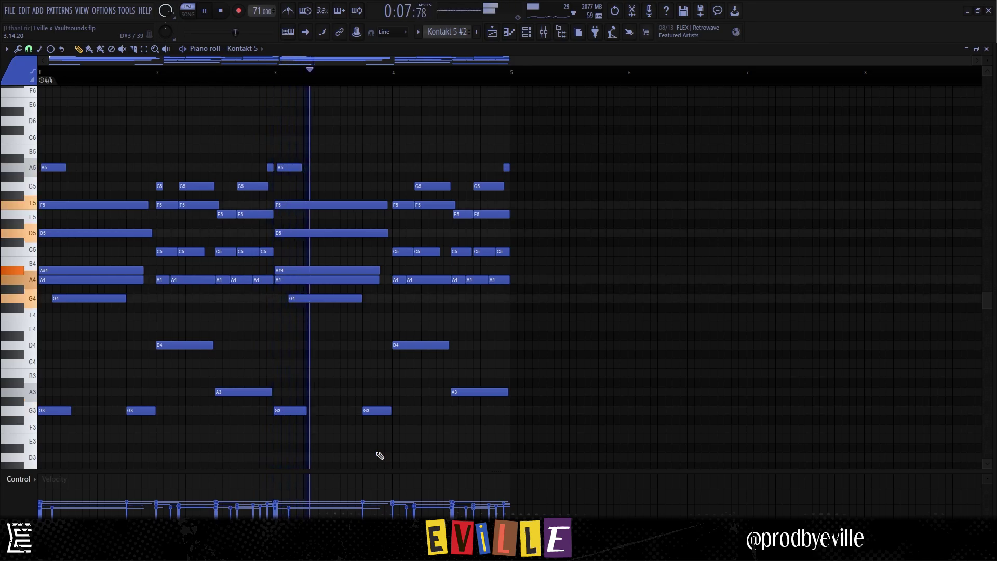
{"action": "key", "text": "space"}
{"action": "left_click", "coordinate": [492, 34]}
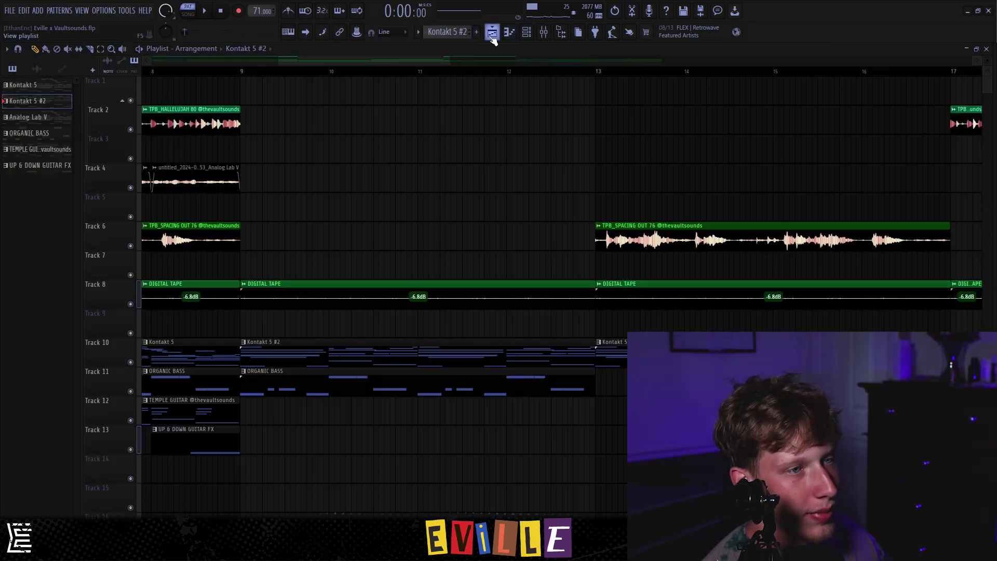
Step: Examine the arrangement from bar 13 to the end, including the TPB_HALLELUJAH 80 clip at bar 17 on Track 2
{"action": "scroll", "coordinate": [338, 306], "scroll_direction": "down", "scroll_amount": 3}
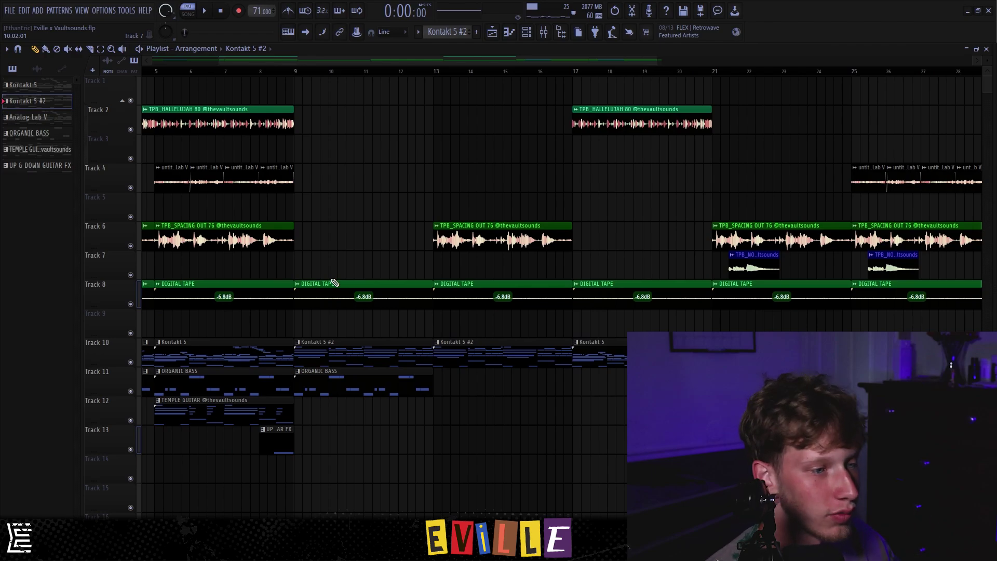
{"action": "scroll", "coordinate": [343, 109], "scroll_direction": "down", "scroll_amount": 2}
{"action": "left_click_drag", "start_coordinate": [367, 98], "coordinate": [776, 283]}
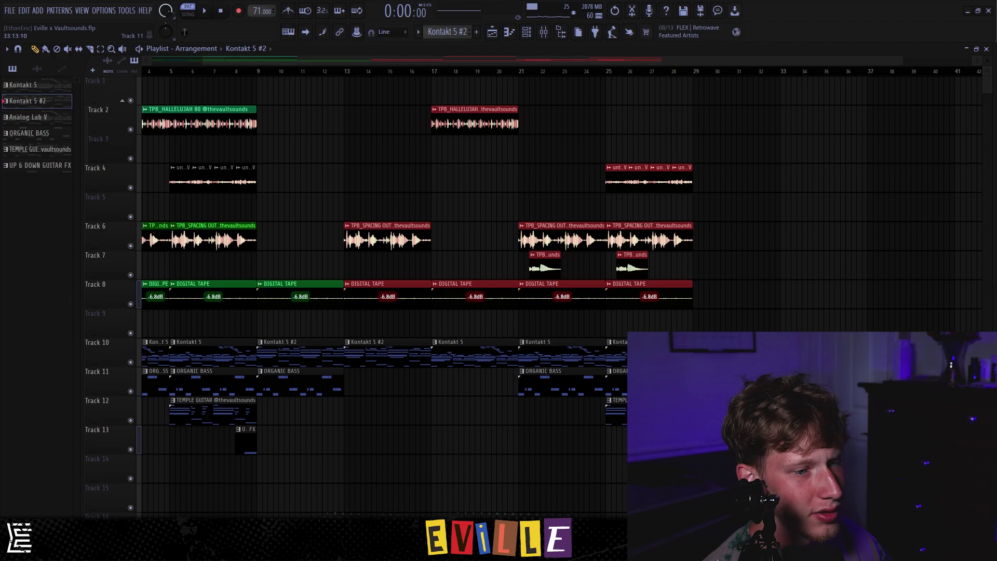
{"action": "left_click_drag", "start_coordinate": [783, 478], "coordinate": [486, 193]}
{"action": "left_click", "coordinate": [496, 135]}
{"action": "scroll", "coordinate": [546, 250], "scroll_direction": "down", "scroll_amount": 1}
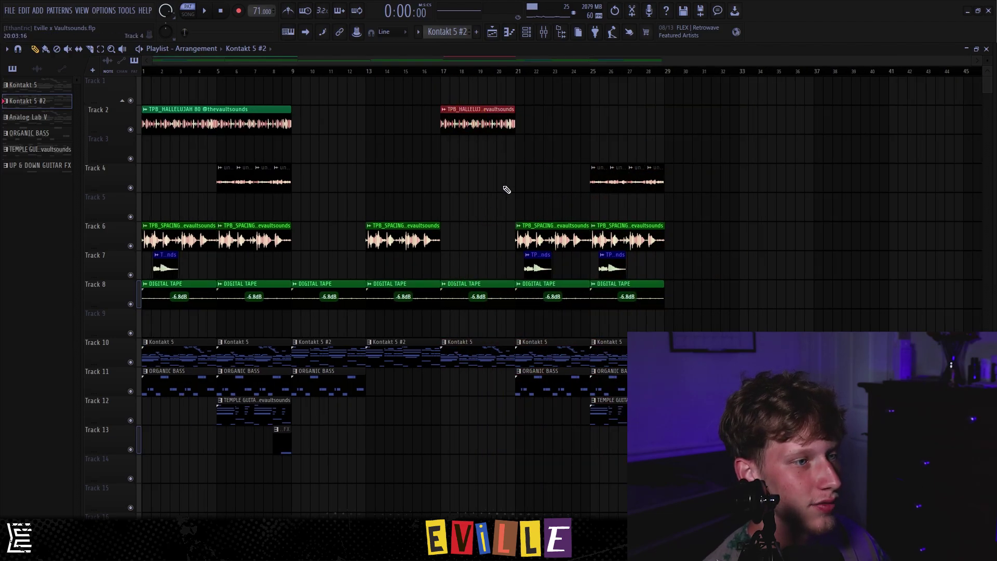
{"action": "left_click_drag", "start_coordinate": [394, 125], "coordinate": [563, 106]}
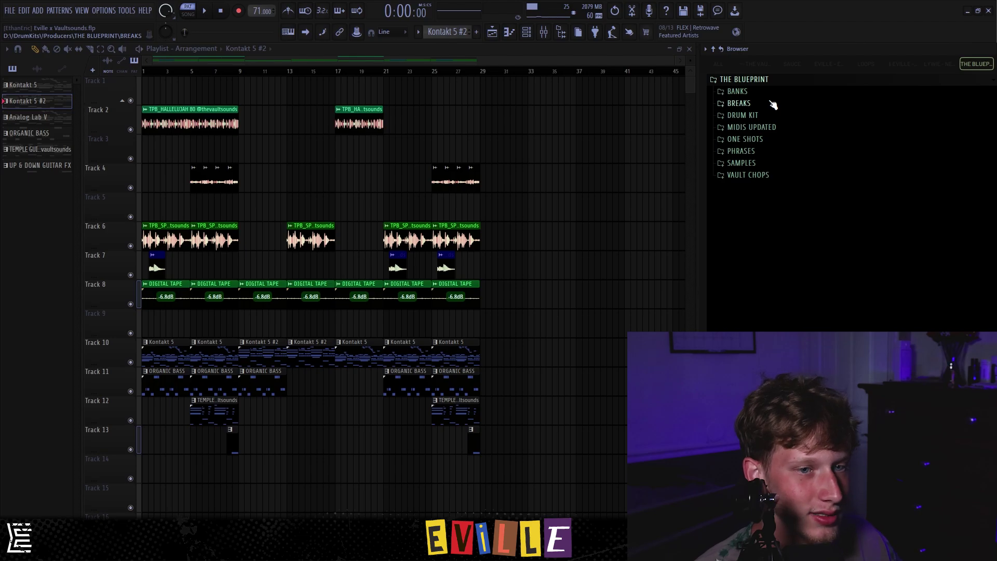
Step: Browse the BREAKS, DRUM KIT and MIDIS UPDATED folders of THE BLUEPRINT sound library
{"action": "left_click", "coordinate": [764, 104]}
{"action": "left_click", "coordinate": [758, 104]}
{"action": "left_click", "coordinate": [754, 117]}
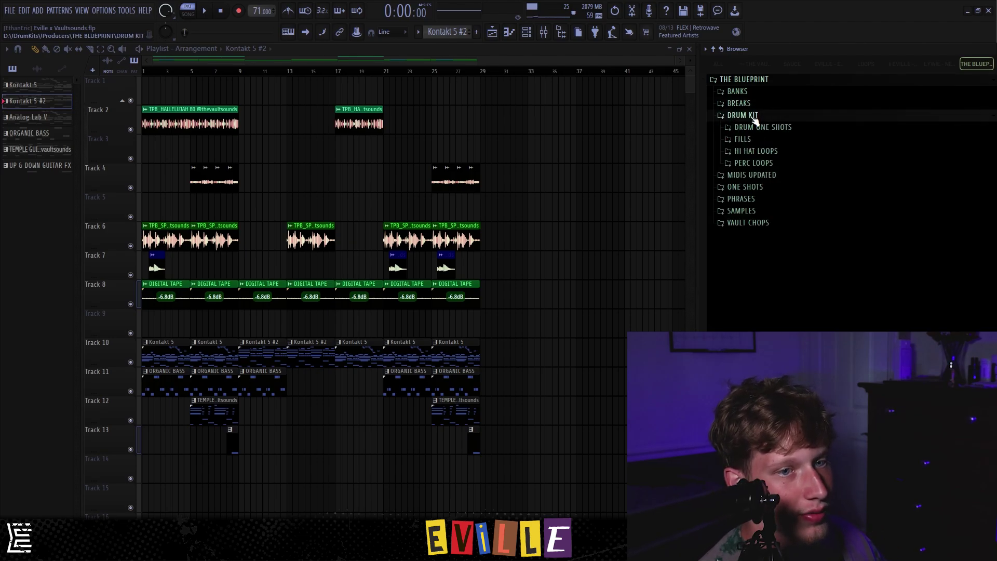
{"action": "left_click", "coordinate": [754, 116]}
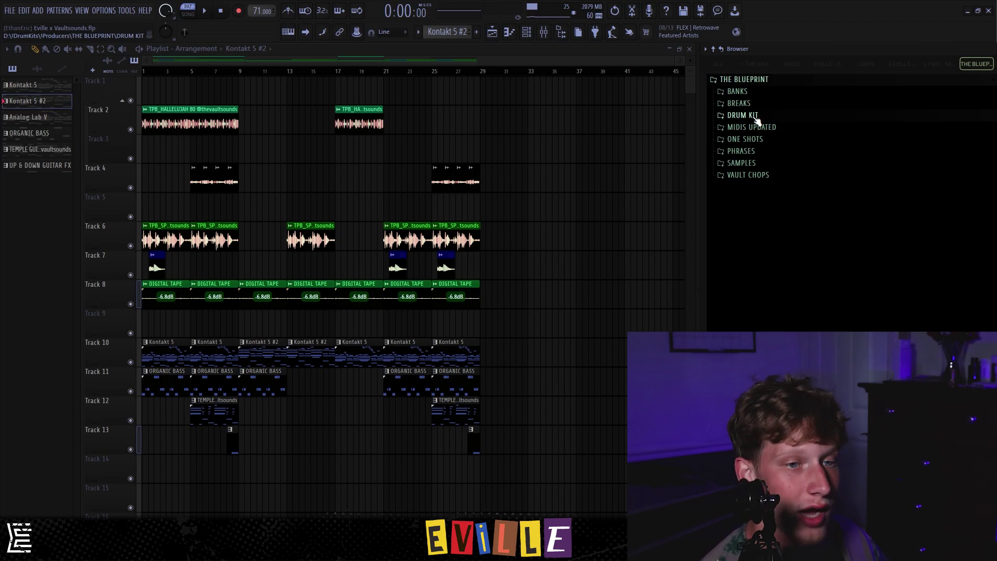
{"action": "left_click", "coordinate": [756, 126]}
{"action": "scroll", "coordinate": [821, 302], "scroll_direction": "down", "scroll_amount": 15}
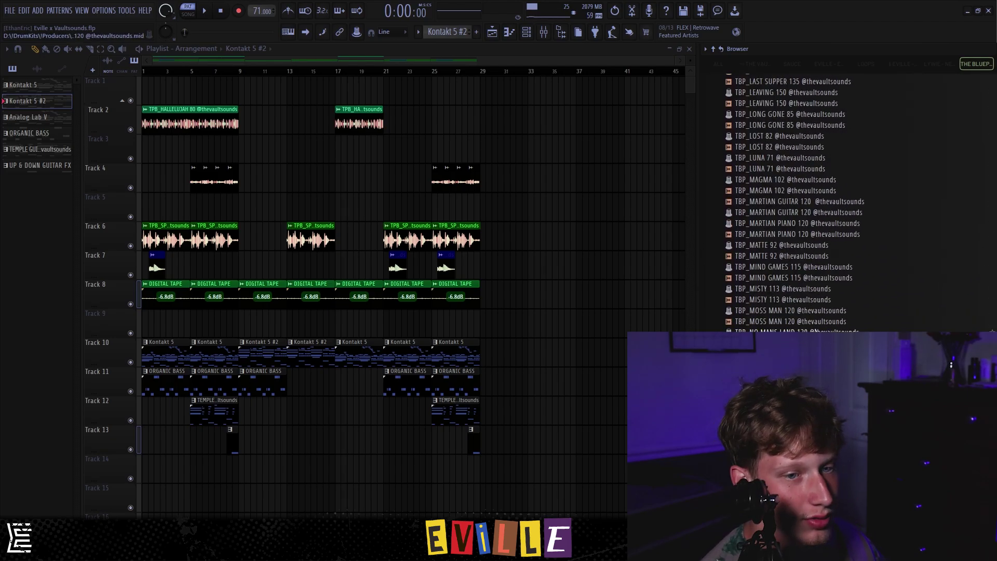
{"action": "scroll", "coordinate": [816, 322], "scroll_direction": "up", "scroll_amount": 15}
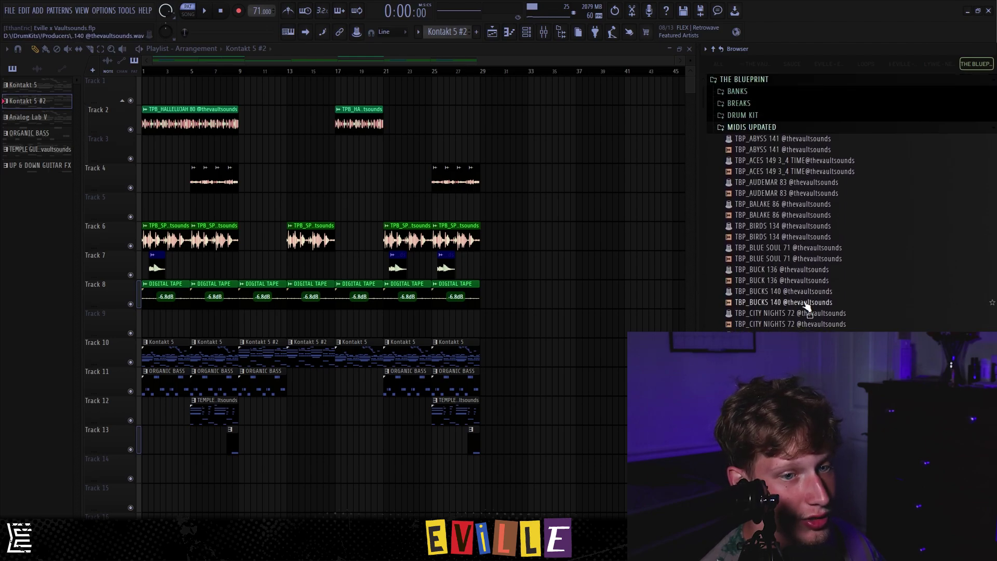
Step: Return to the full playlist and point out the opening TPB_HALLELUJAH 80 clip and the Kontakt 5 clips on Track 10
{"action": "key", "text": "alt+F8"}
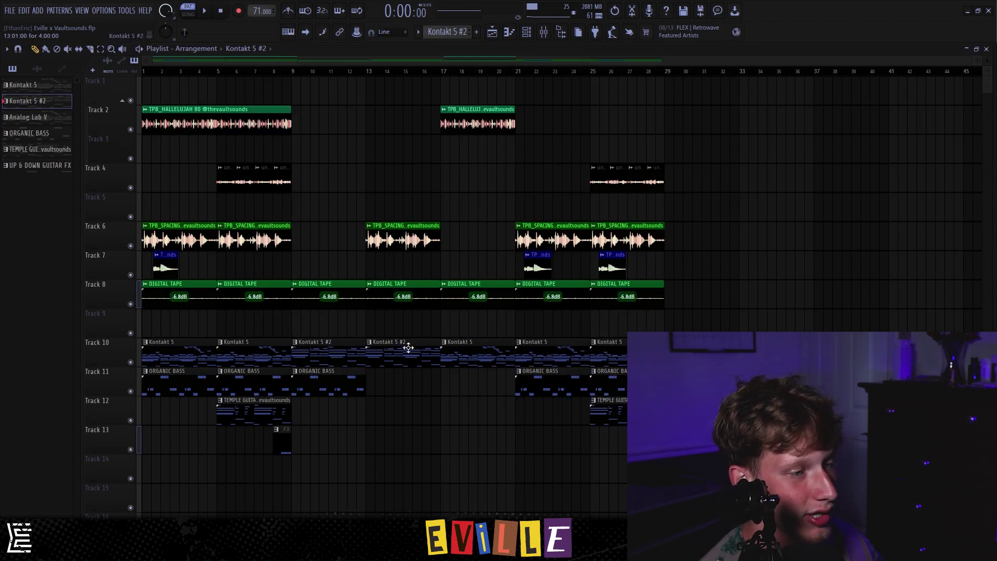
{"action": "left_click_drag", "start_coordinate": [335, 134], "coordinate": [180, 160]}
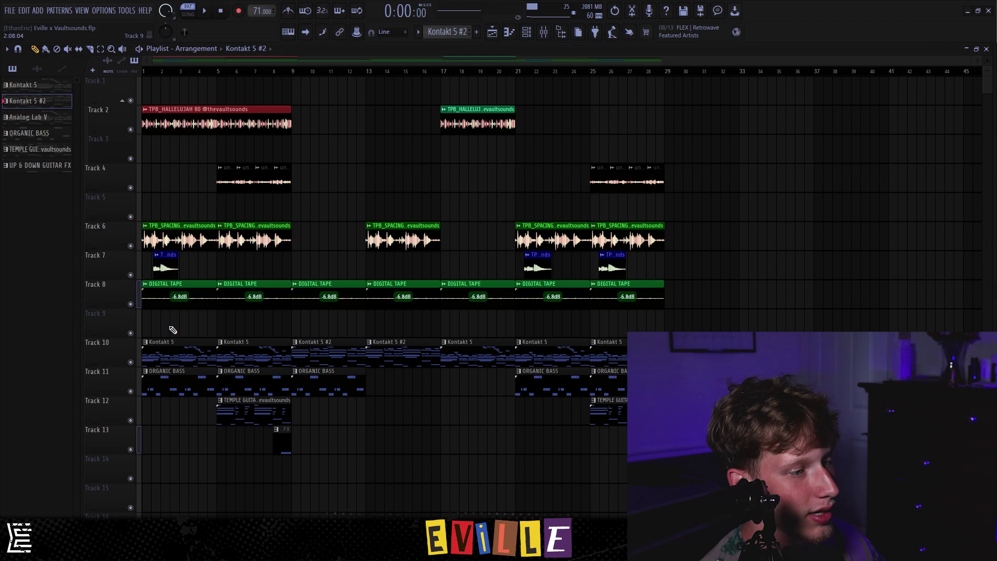
{"action": "left_click_drag", "start_coordinate": [173, 329], "coordinate": [252, 347]}
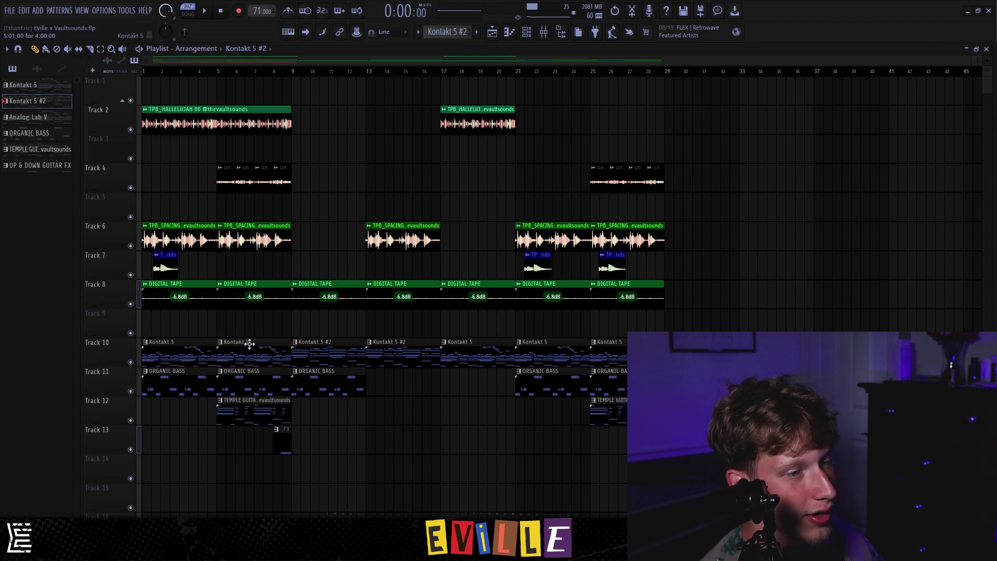
Step: Browse THE BLUEPRINT's VOCAL PHRASES folder and preview the Demons 99, Carousel 83 BPM, Around To and Come Around 72 samples
{"action": "key", "text": "alt+F8"}
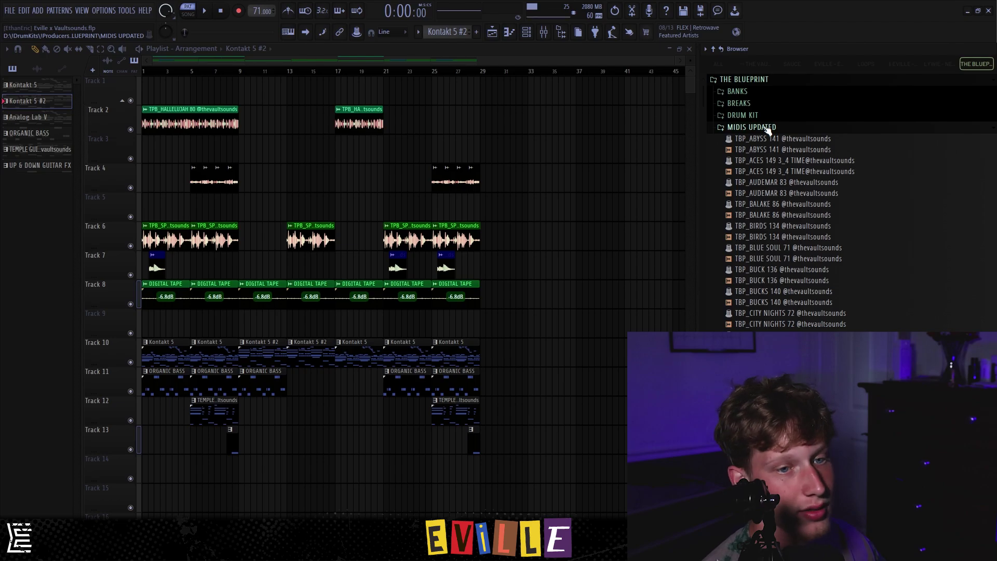
{"action": "left_click", "coordinate": [768, 128]}
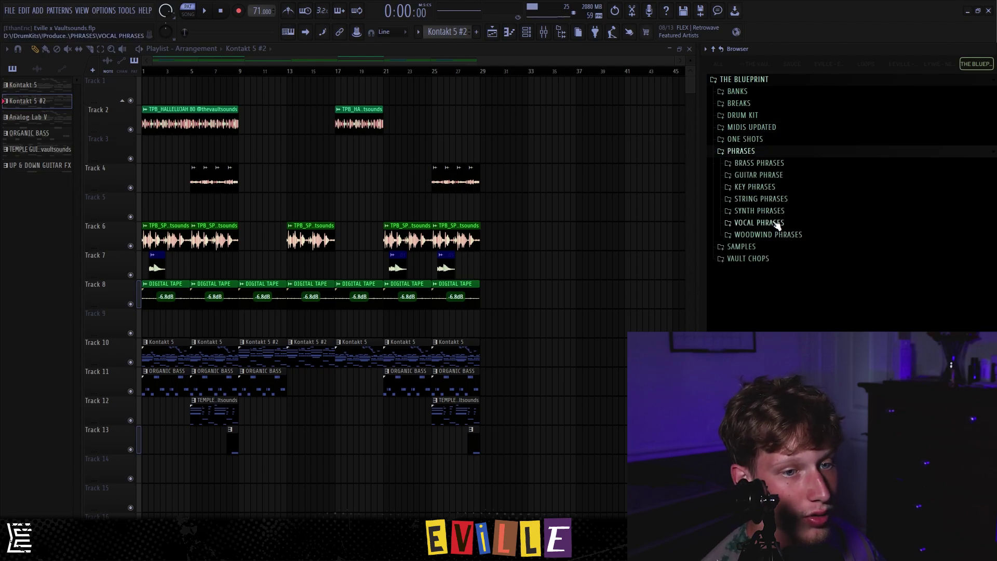
{"action": "left_click", "coordinate": [777, 223]}
{"action": "scroll", "coordinate": [785, 218], "scroll_direction": "down", "scroll_amount": 10}
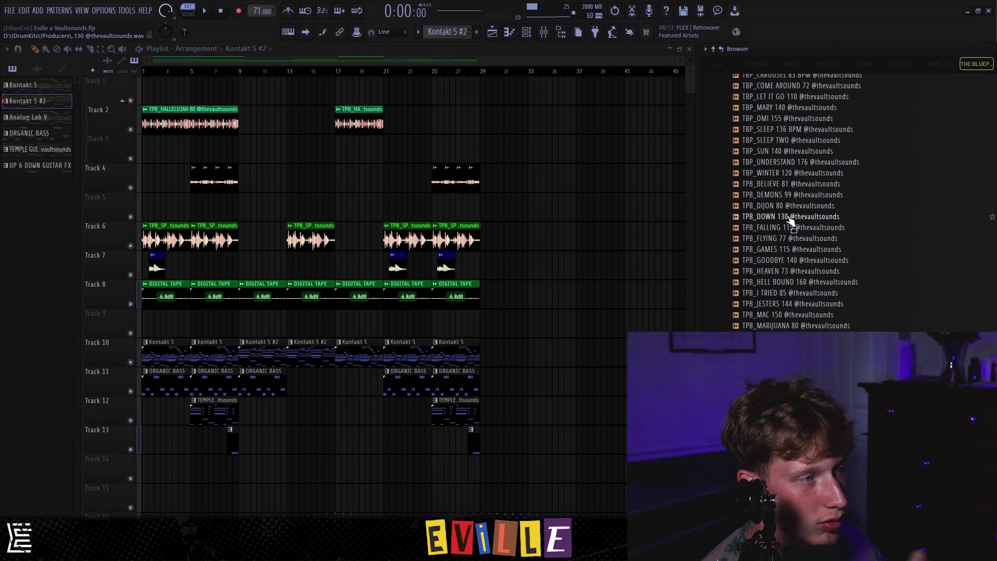
{"action": "left_click", "coordinate": [790, 195]}
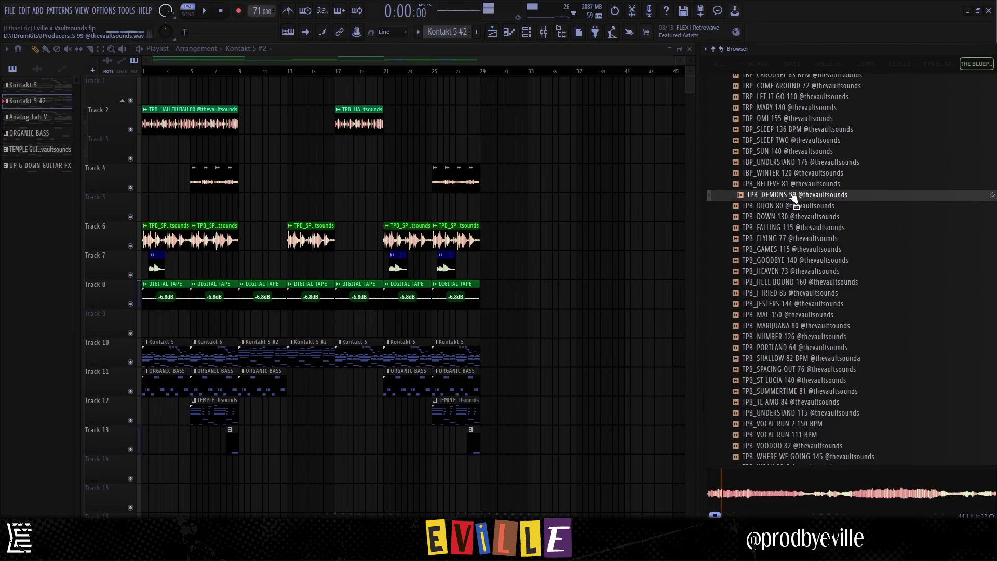
{"action": "scroll", "coordinate": [793, 197], "scroll_direction": "up", "scroll_amount": 4}
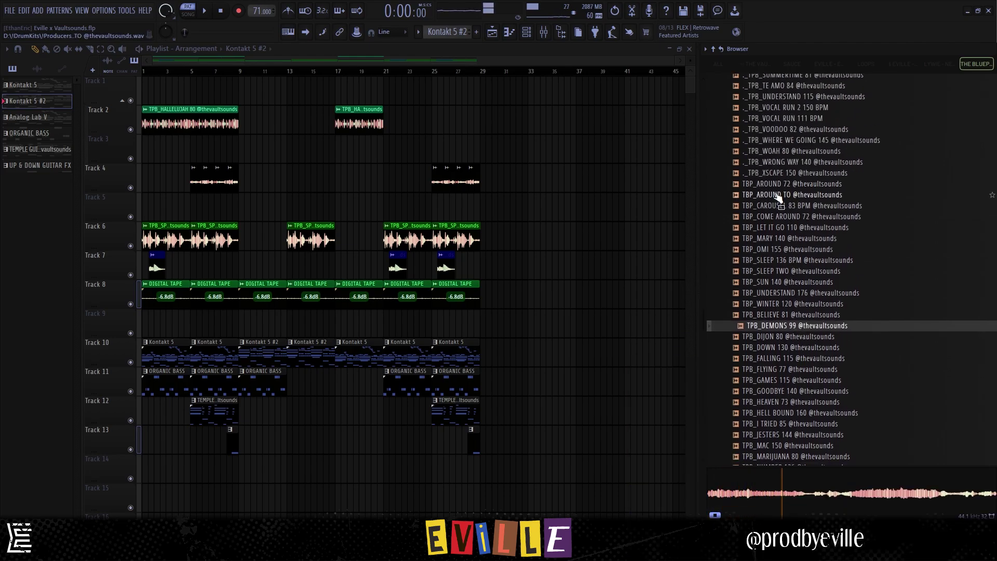
{"action": "left_click", "coordinate": [778, 207]}
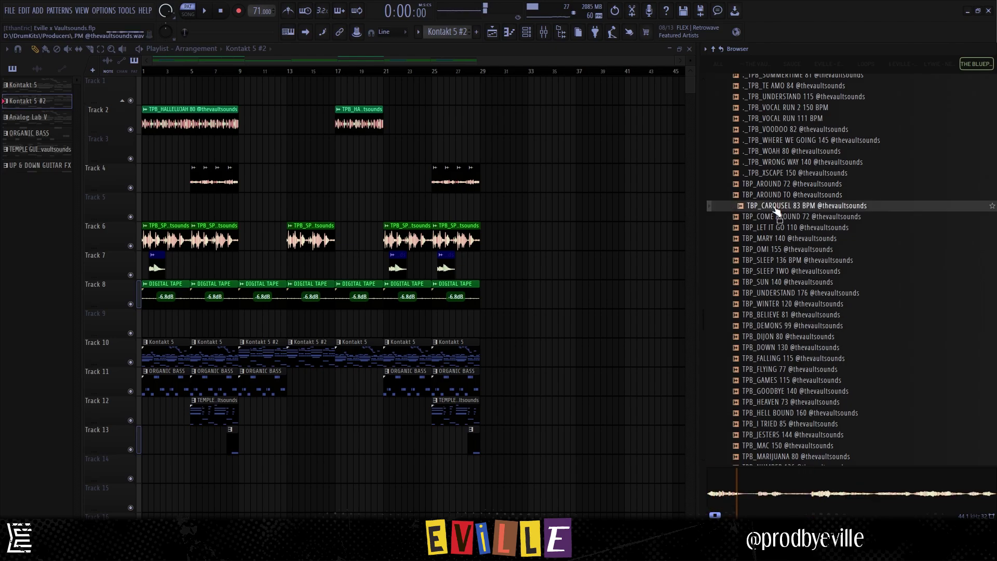
{"action": "left_click", "coordinate": [773, 197]}
{"action": "left_click", "coordinate": [777, 217]}
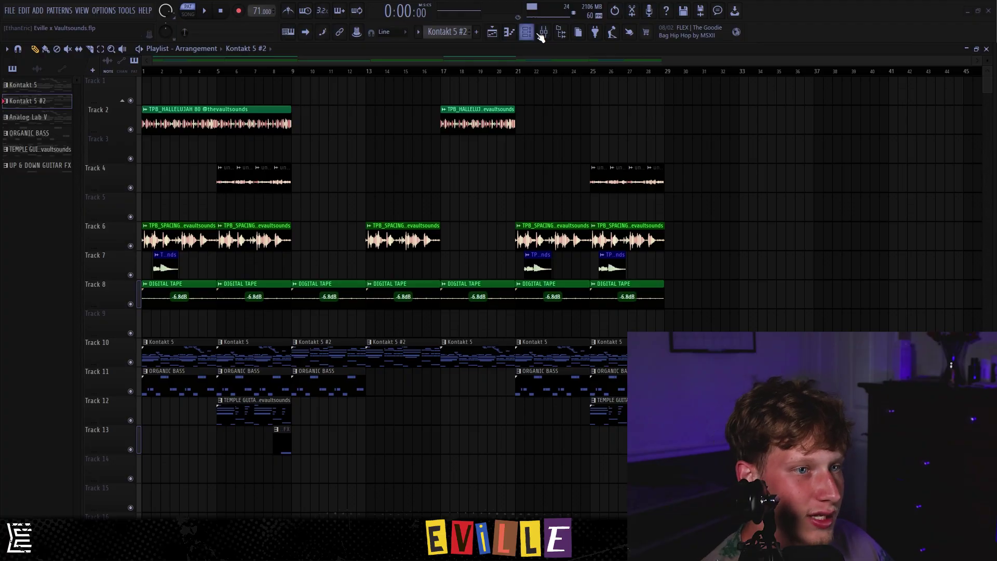
Step: Inspect the mixer's panning and the effect slots of the Kontakt 5 and TPB_HALLELUJAH tracks, and return to the playlist
{"action": "left_click", "coordinate": [543, 33]}
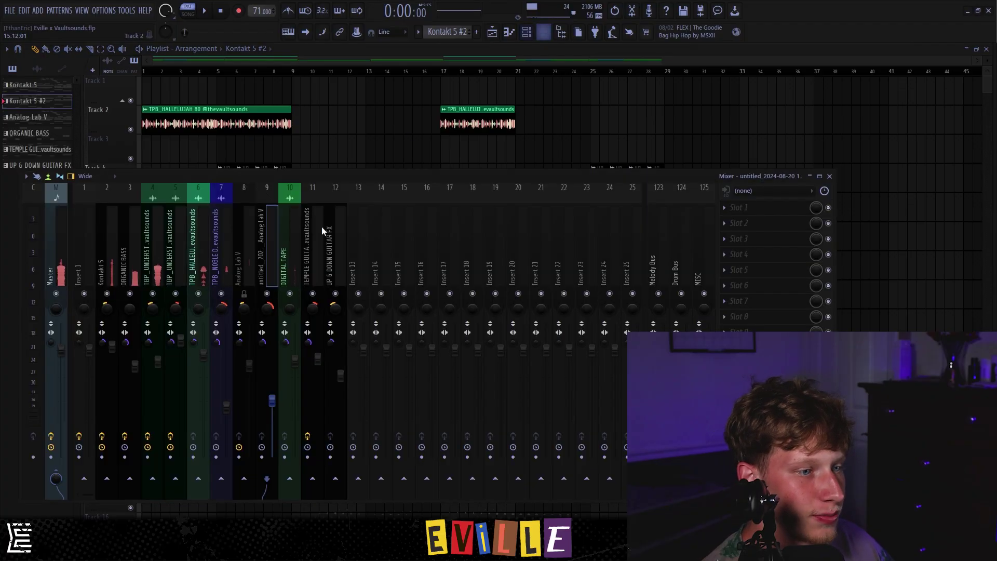
{"action": "left_click", "coordinate": [111, 249]}
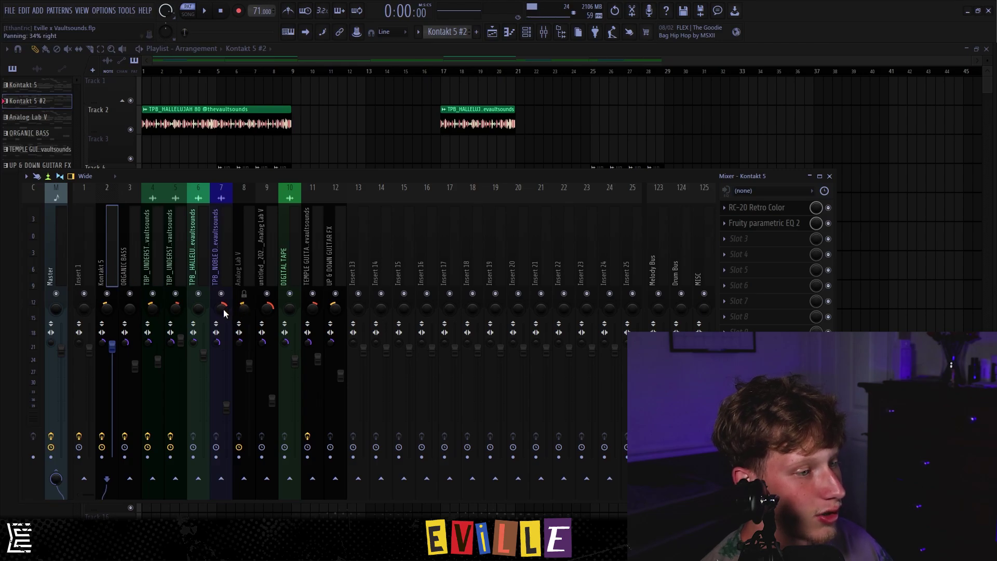
{"action": "left_click", "coordinate": [200, 269]}
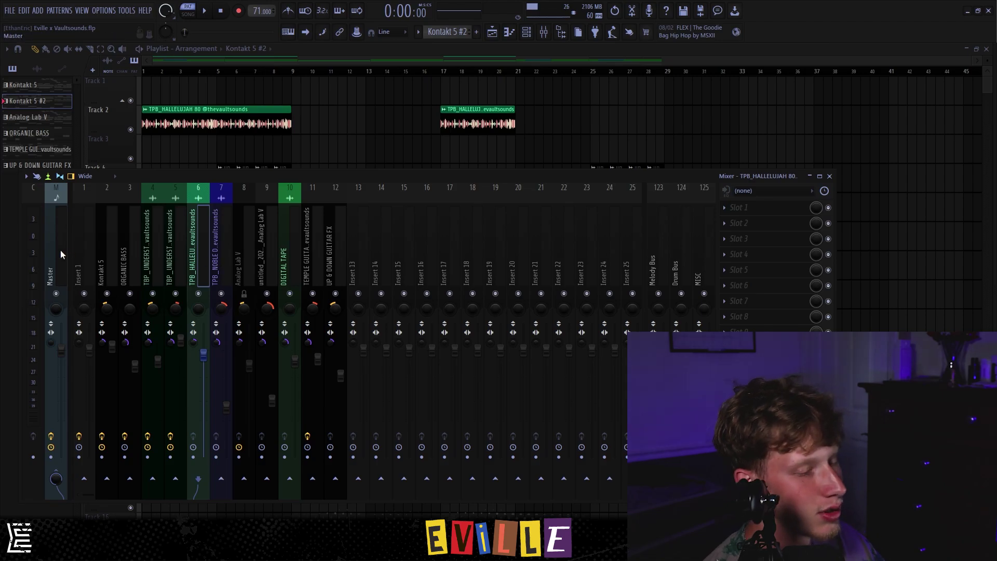
{"action": "key", "text": "F9"}
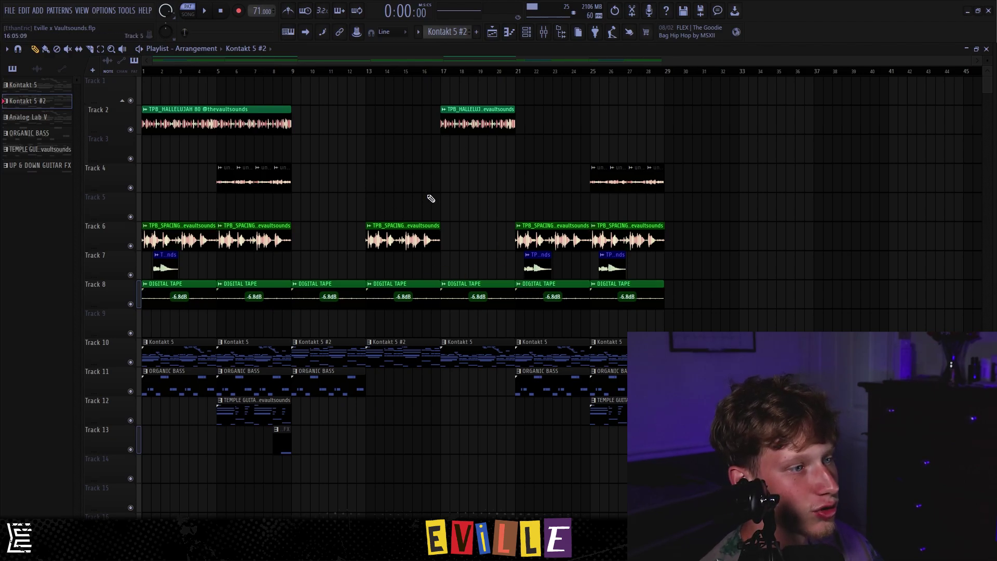
Step: Consolidate all playlist clips into one 16-bit stereo WAV clip with insert effects enabled, and clear the selection
{"action": "key", "text": "ctrl+a"}
{"action": "key", "text": "ctrl+alt+c"}
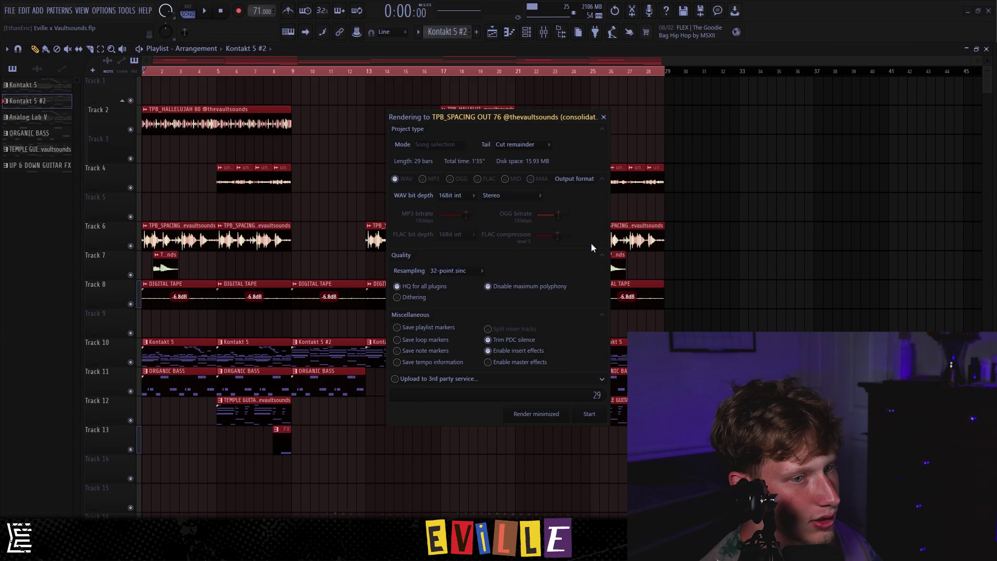
{"action": "left_click", "coordinate": [592, 415]}
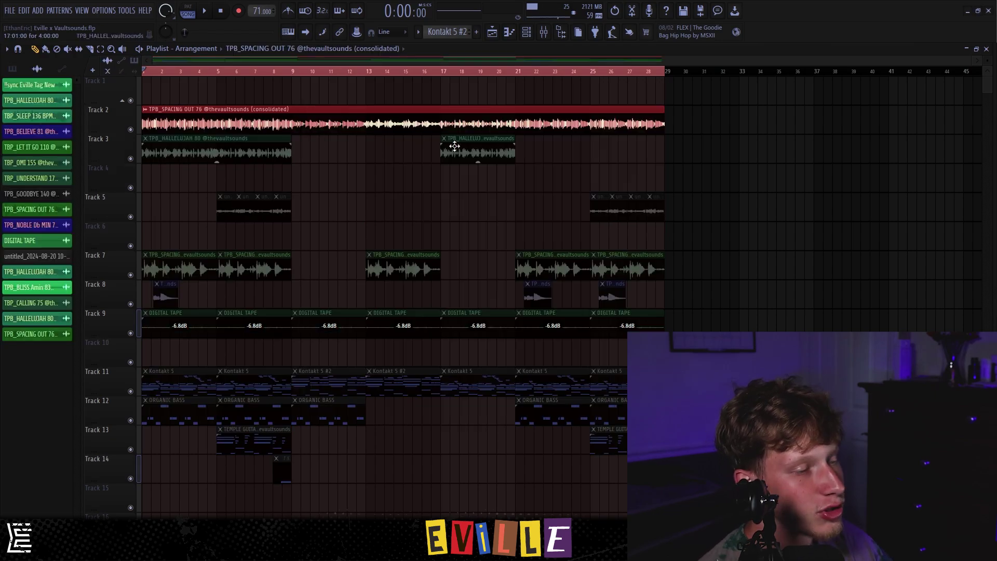
{"action": "left_click_drag", "start_coordinate": [750, 81], "coordinate": [263, 106]}
Step: Enable the SoundShifter Pitch Stereo effect on the Master mixer track
{"action": "key", "text": "F9"}
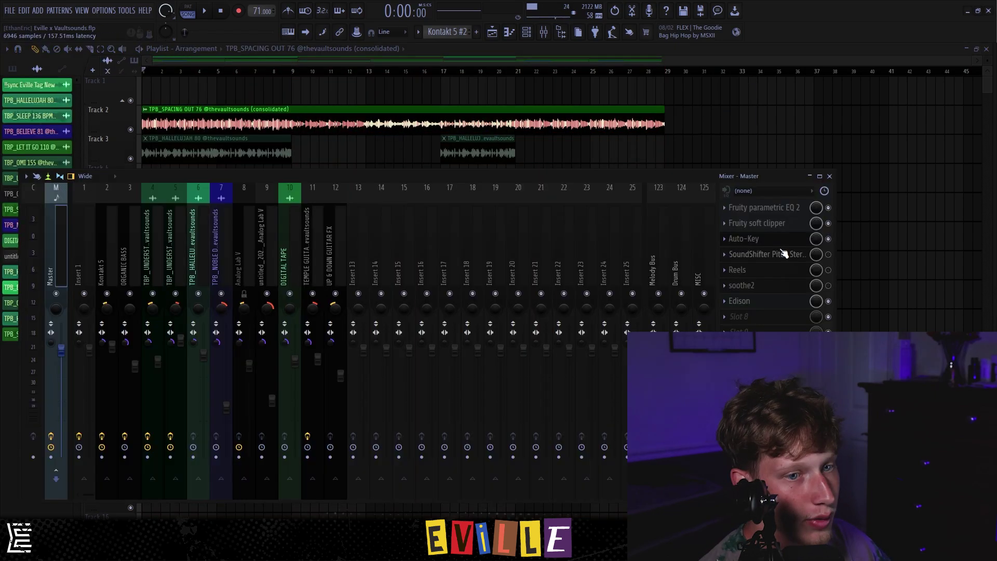
{"action": "left_click", "coordinate": [763, 254]}
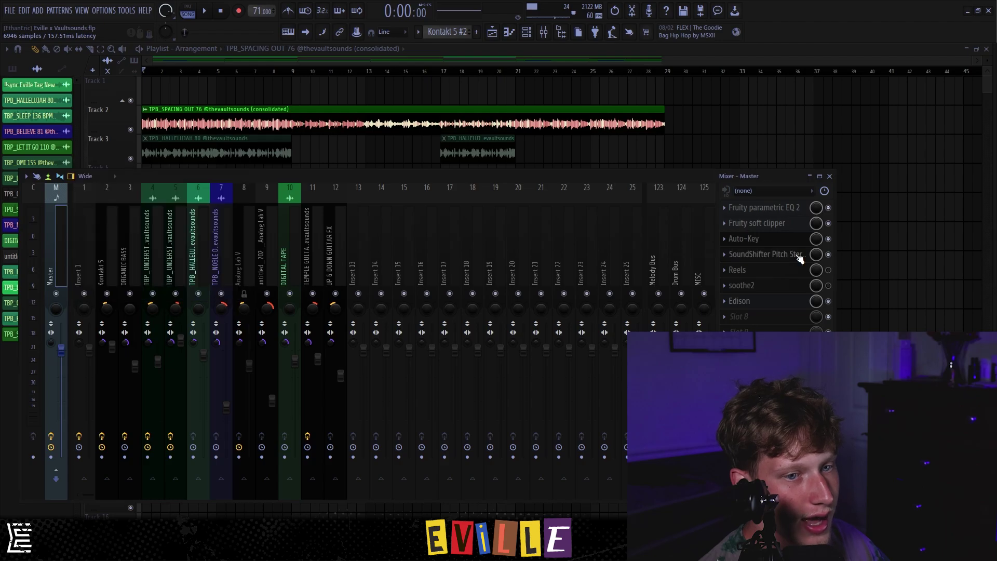
Step: Inspect the Master track's SoundShifter Pitch Stereo transpose settings and the consolidated clip's channel settings
{"action": "left_click_drag", "start_coordinate": [166, 165], "coordinate": [251, 165]}
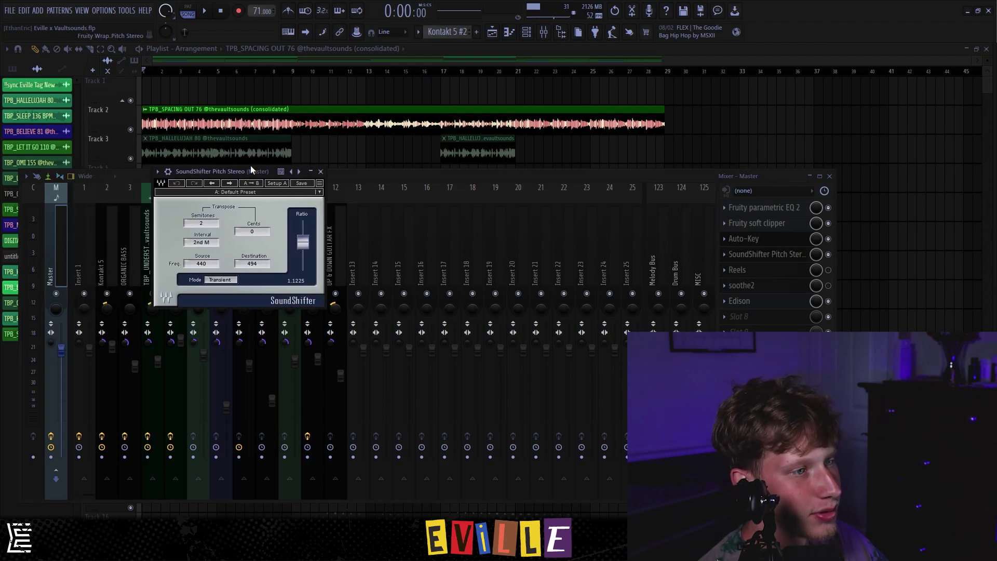
{"action": "double_click", "coordinate": [201, 123]}
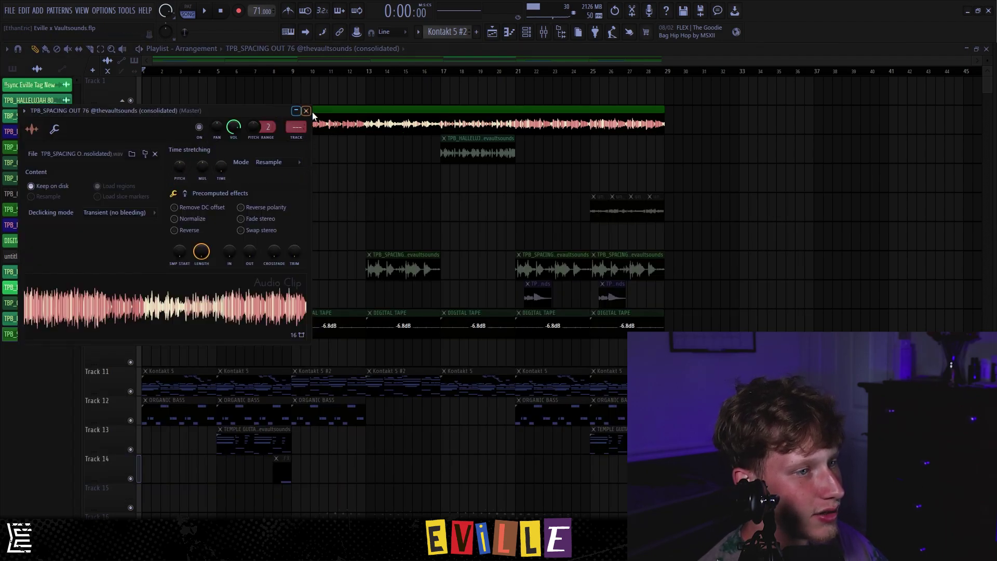
{"action": "left_click", "coordinate": [306, 111]}
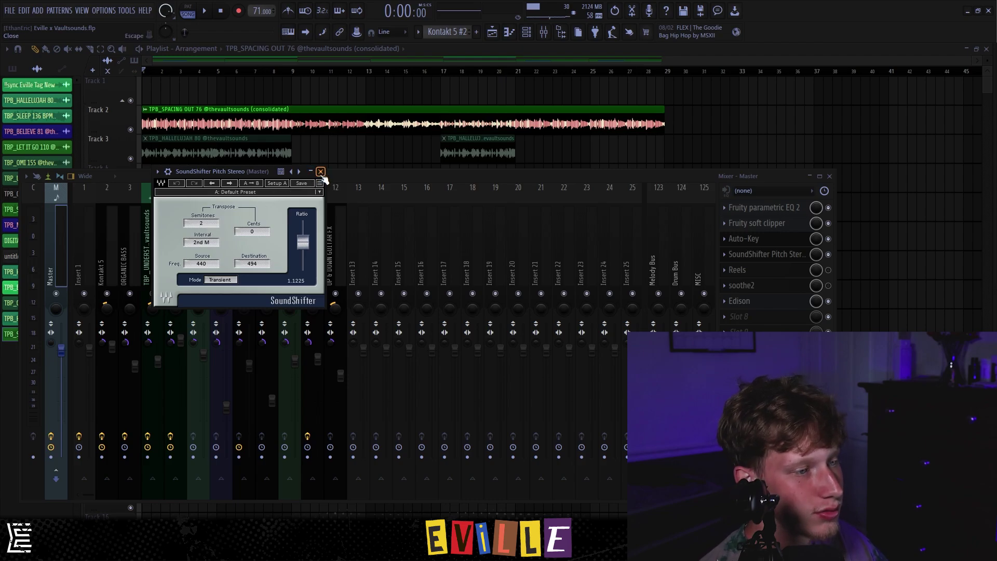
Step: Enable the Reels and soothe2 effects on the Master mixer track and look over each plugin's settings
{"action": "left_click", "coordinate": [737, 270]}
{"action": "left_click_drag", "start_coordinate": [312, 186], "coordinate": [401, 116]}
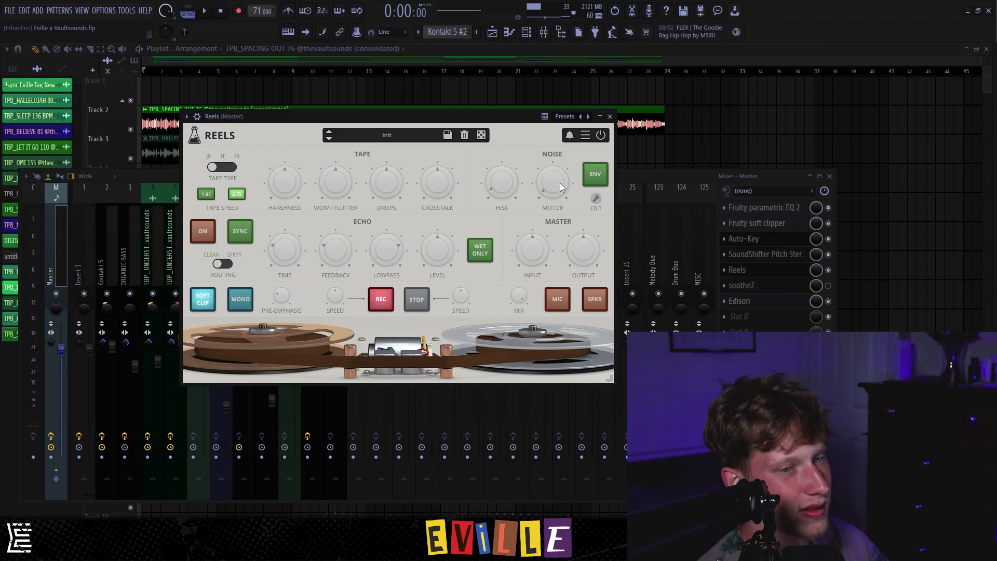
{"action": "left_click", "coordinate": [609, 117]}
{"action": "left_click", "coordinate": [742, 285]}
{"action": "left_click_drag", "start_coordinate": [229, 154], "coordinate": [269, 137]}
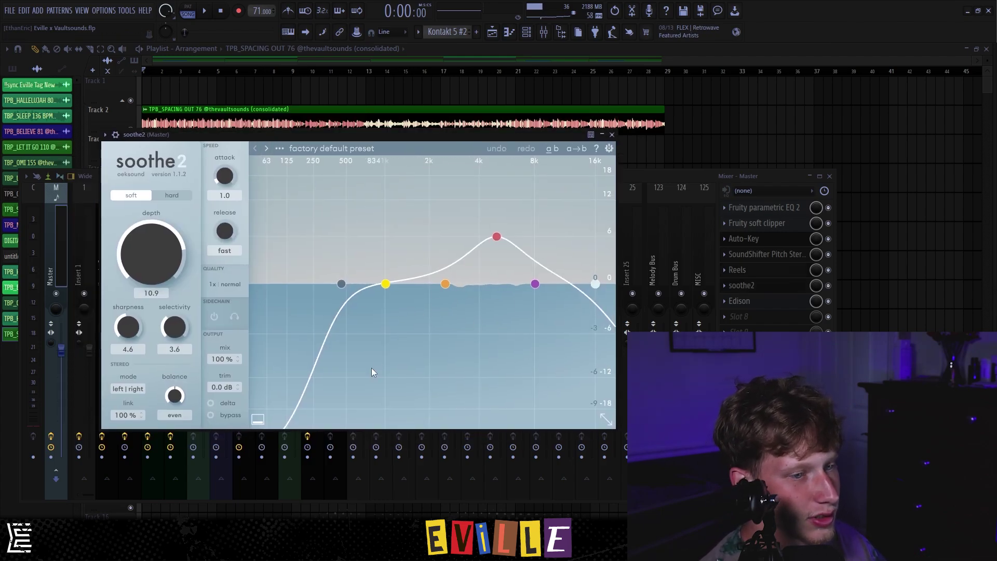
Step: Choose the consolidated clip's time-stretching mode and set the project tempo to 65 BPM
{"action": "left_click", "coordinate": [224, 118]}
{"action": "left_click", "coordinate": [224, 118]}
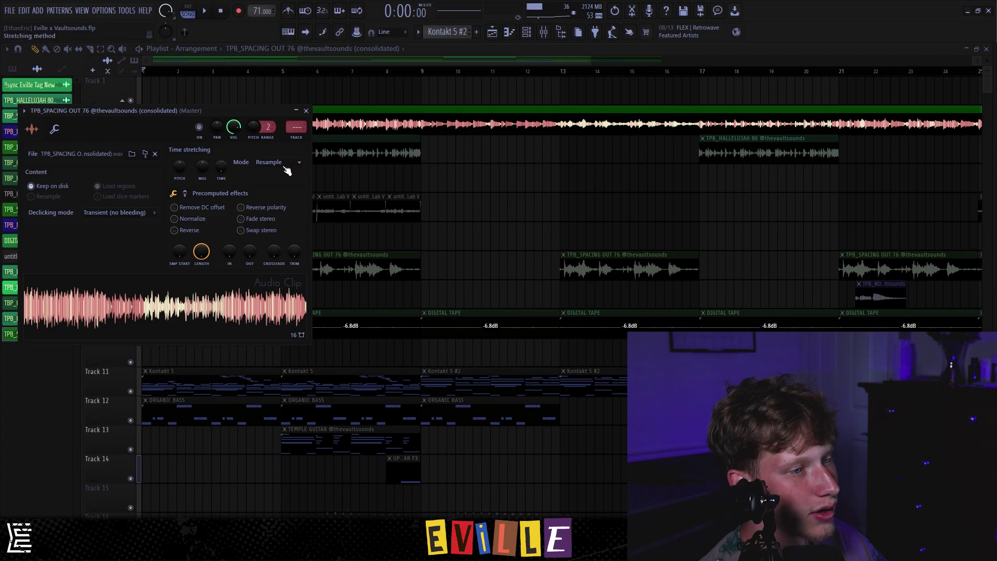
{"action": "left_click", "coordinate": [287, 171]}
{"action": "left_click", "coordinate": [274, 190]}
{"action": "key", "text": "Escape"}
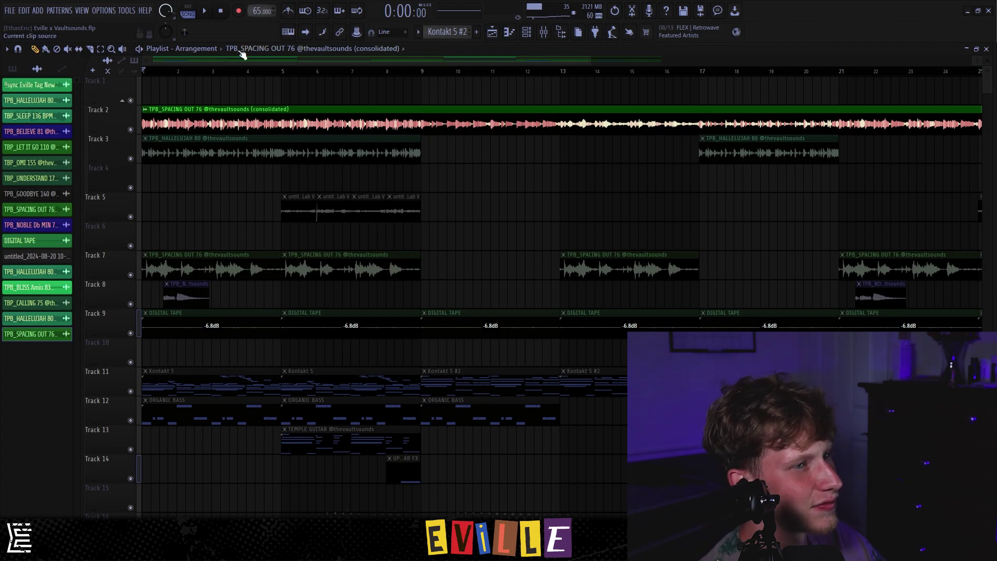
Step: Play the consolidated clip from the start of the arrangement with the full clip in view and the Draw tool active
{"action": "left_click_drag", "start_coordinate": [214, 73], "coordinate": [213, 239]}
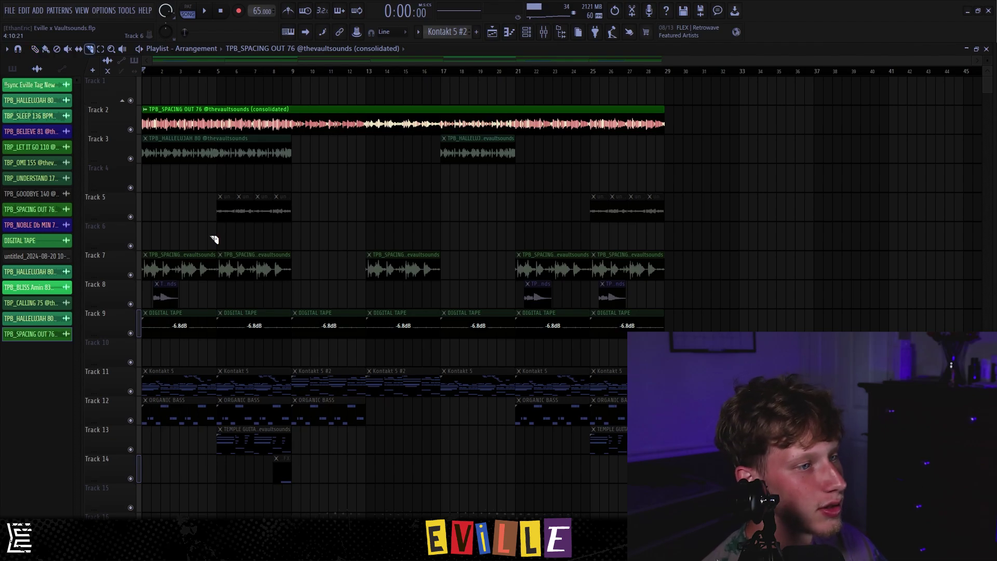
{"action": "left_click", "coordinate": [35, 49]}
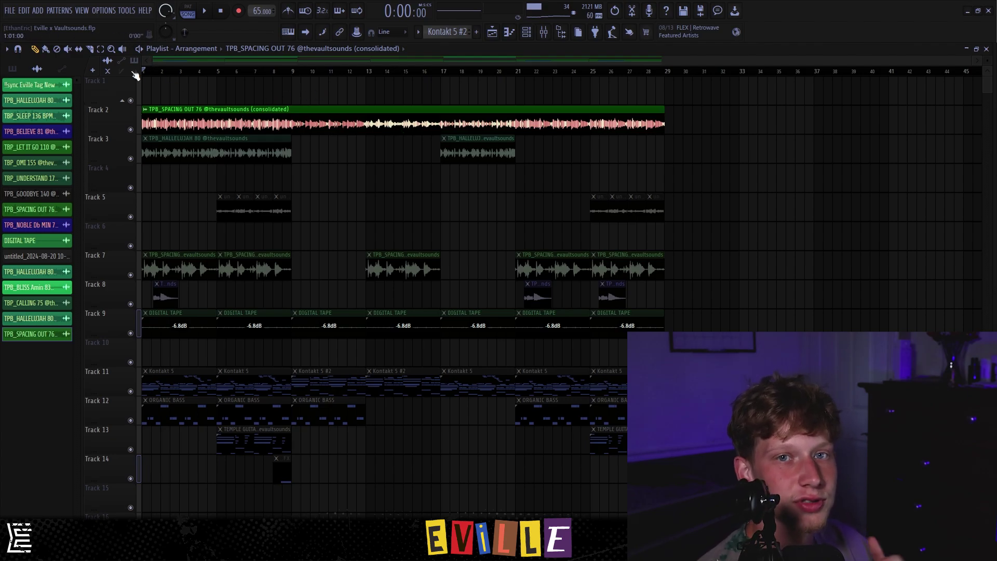
{"action": "key", "text": "space"}
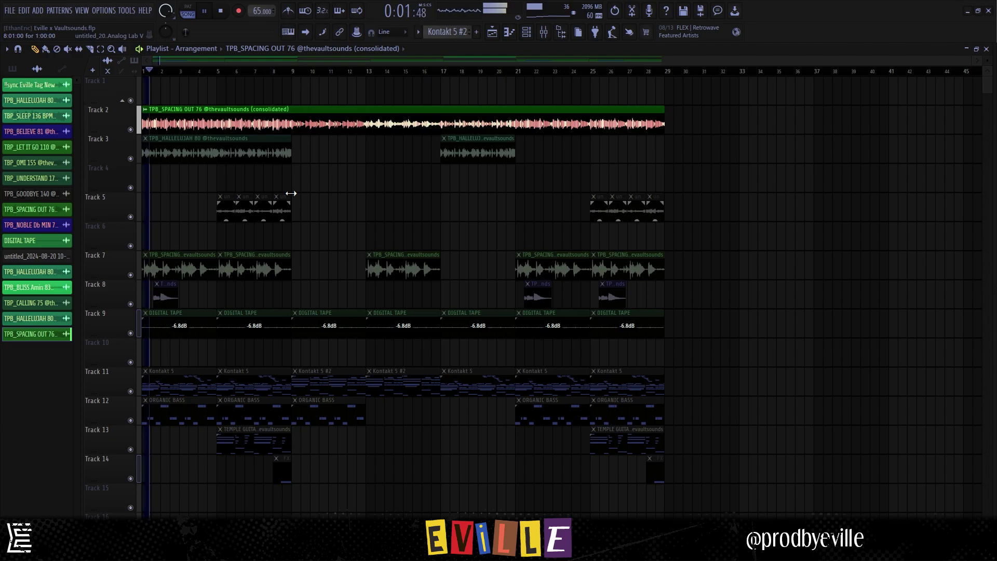